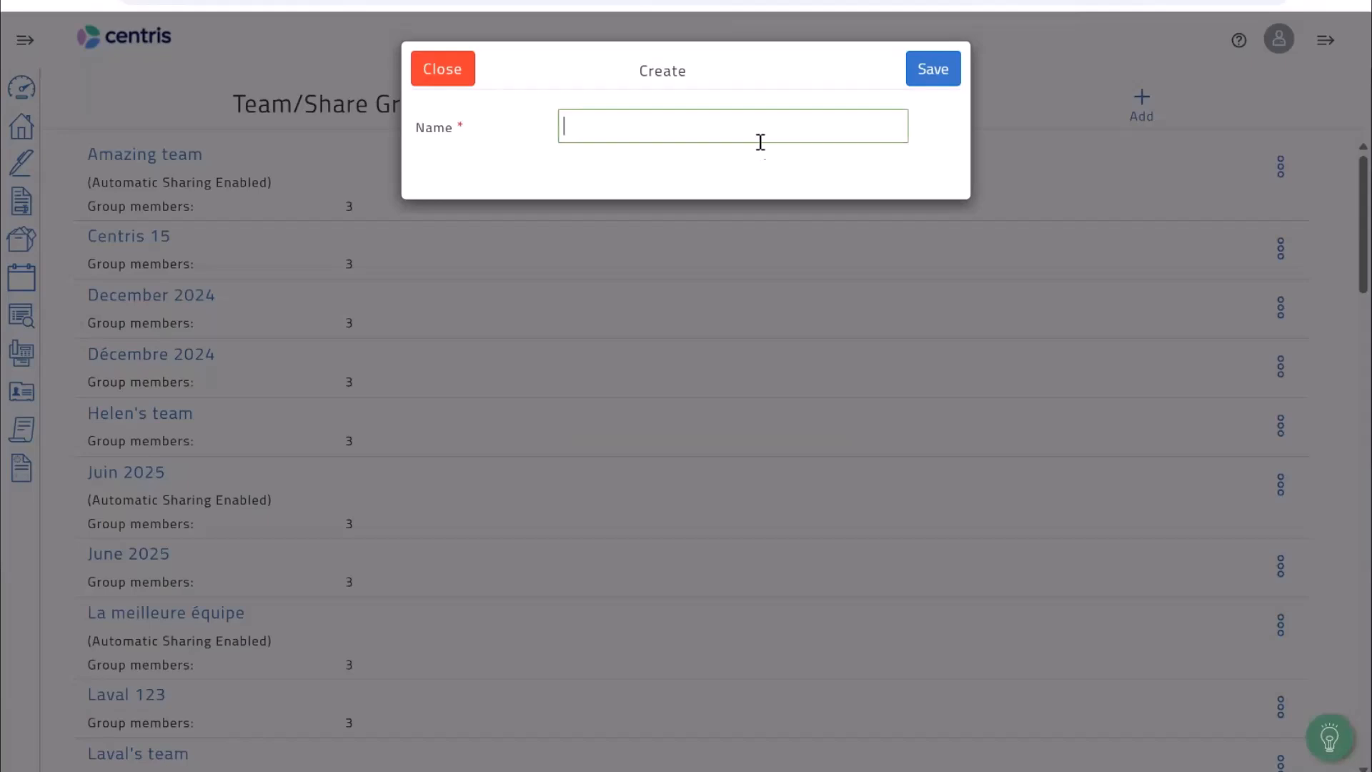
# Step: Create a new team/share group named March 2026
pyautogui.write('March 2025')
pyautogui.press('BackSpace')
pyautogui.write('6')
pyautogui.click(957, 80)
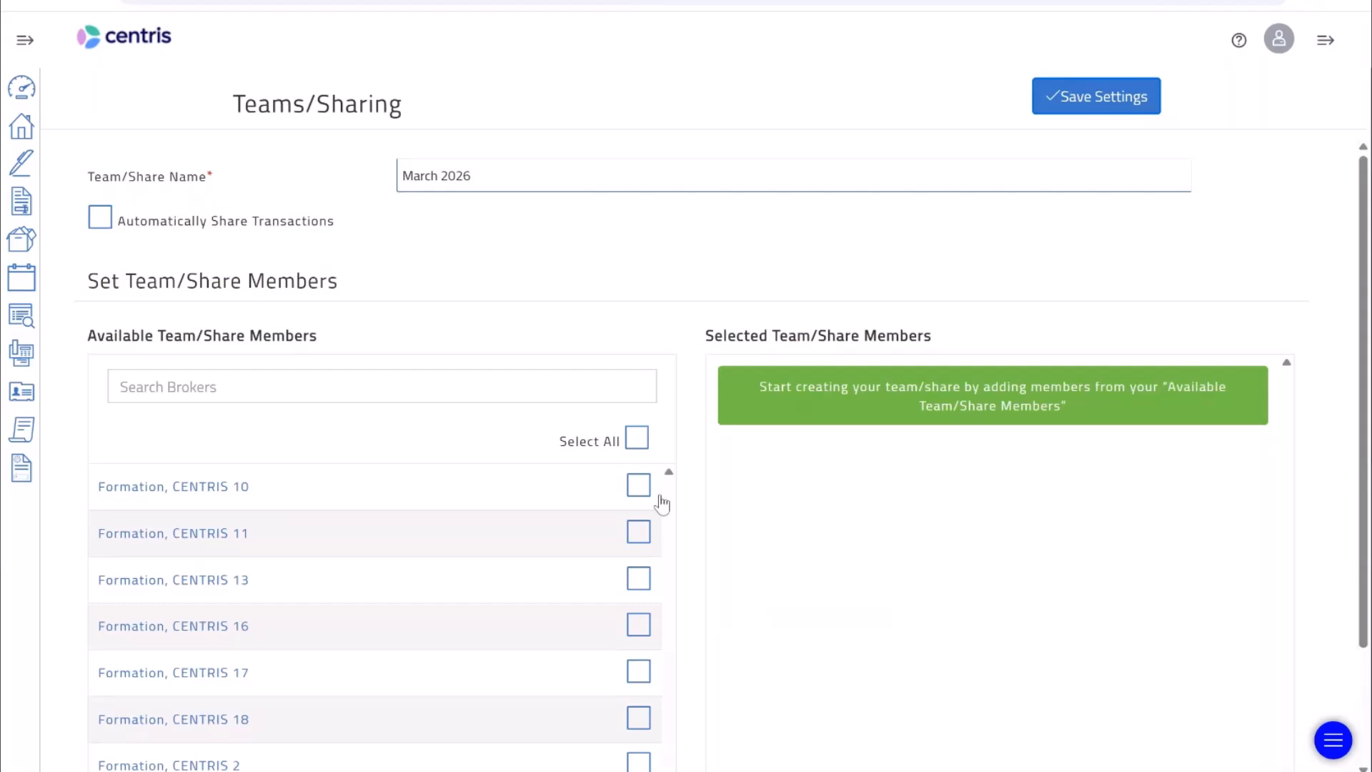
# Step: Add Formation, CENTRIS 10, CENTRIS 11 and CENTRIS 13 as members of the team
pyautogui.click(638, 486)
pyautogui.click(638, 531)
pyautogui.click(638, 578)
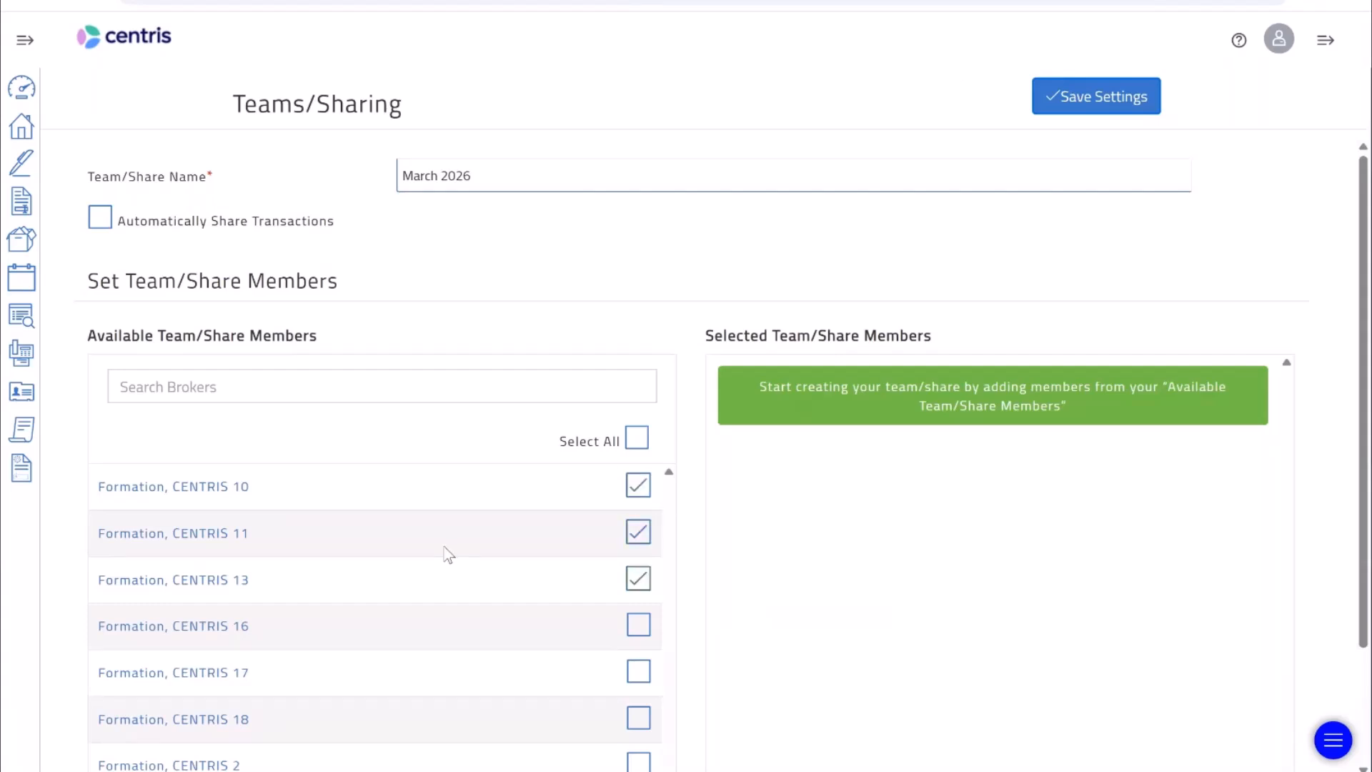
pyautogui.scroll(-2, 445, 554)
pyautogui.click(588, 733)
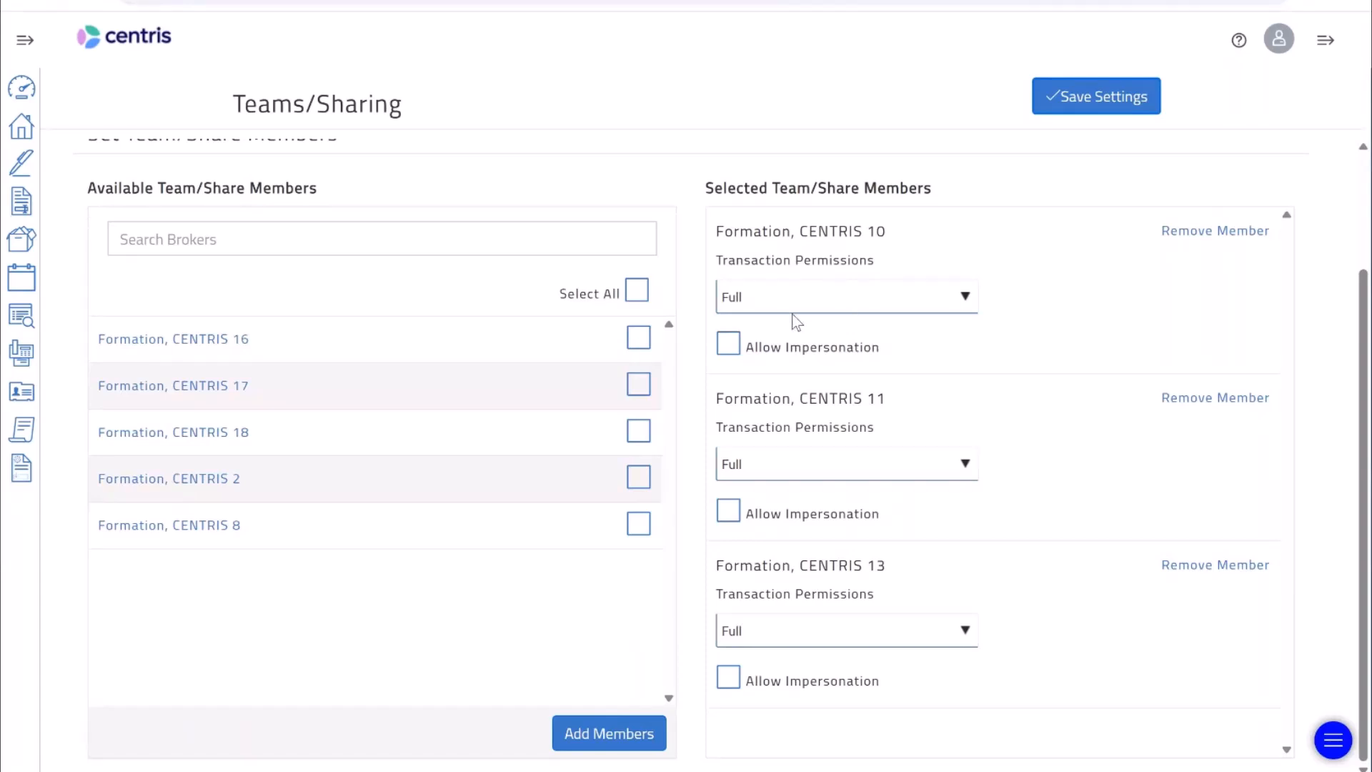
# Step: Keep Full transaction permissions for member CENTRIS 10 and allow impersonation for that member
pyautogui.click(832, 298)
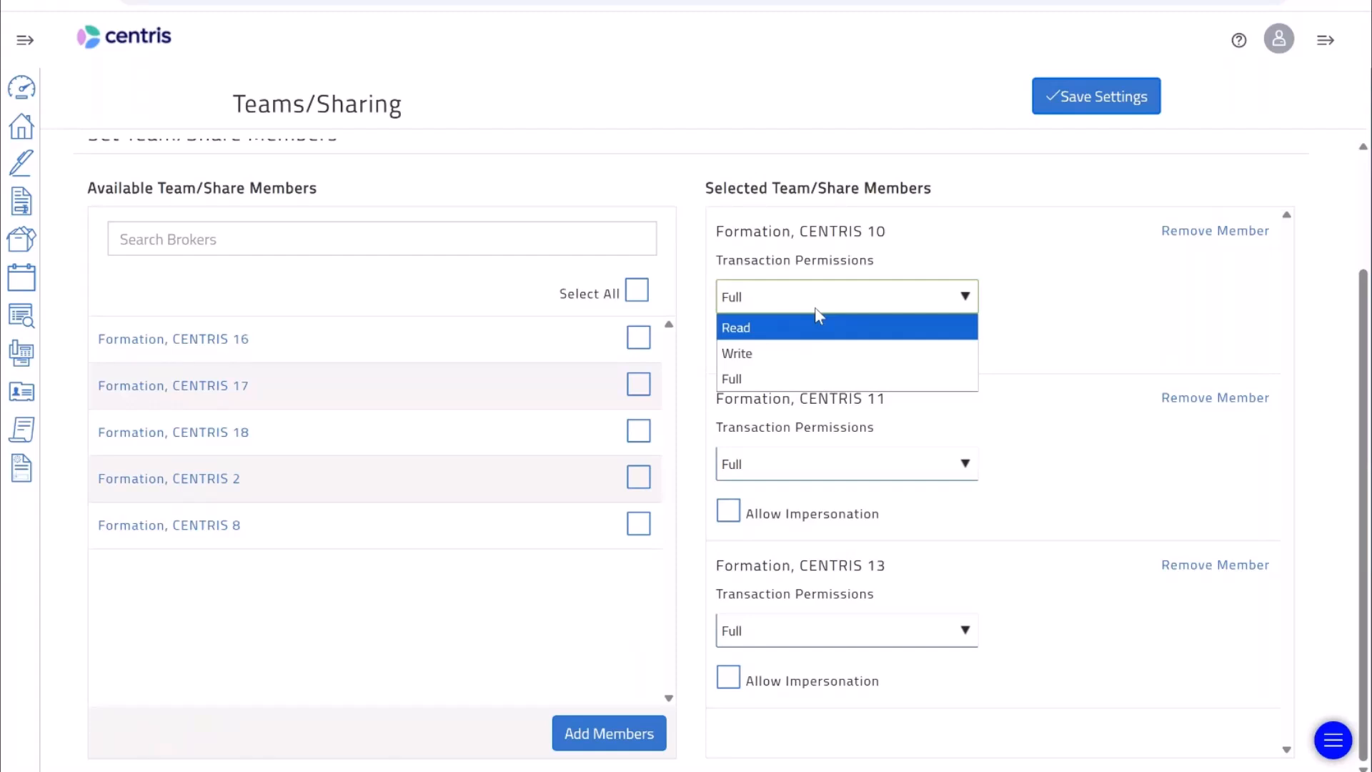
pyautogui.click(1109, 279)
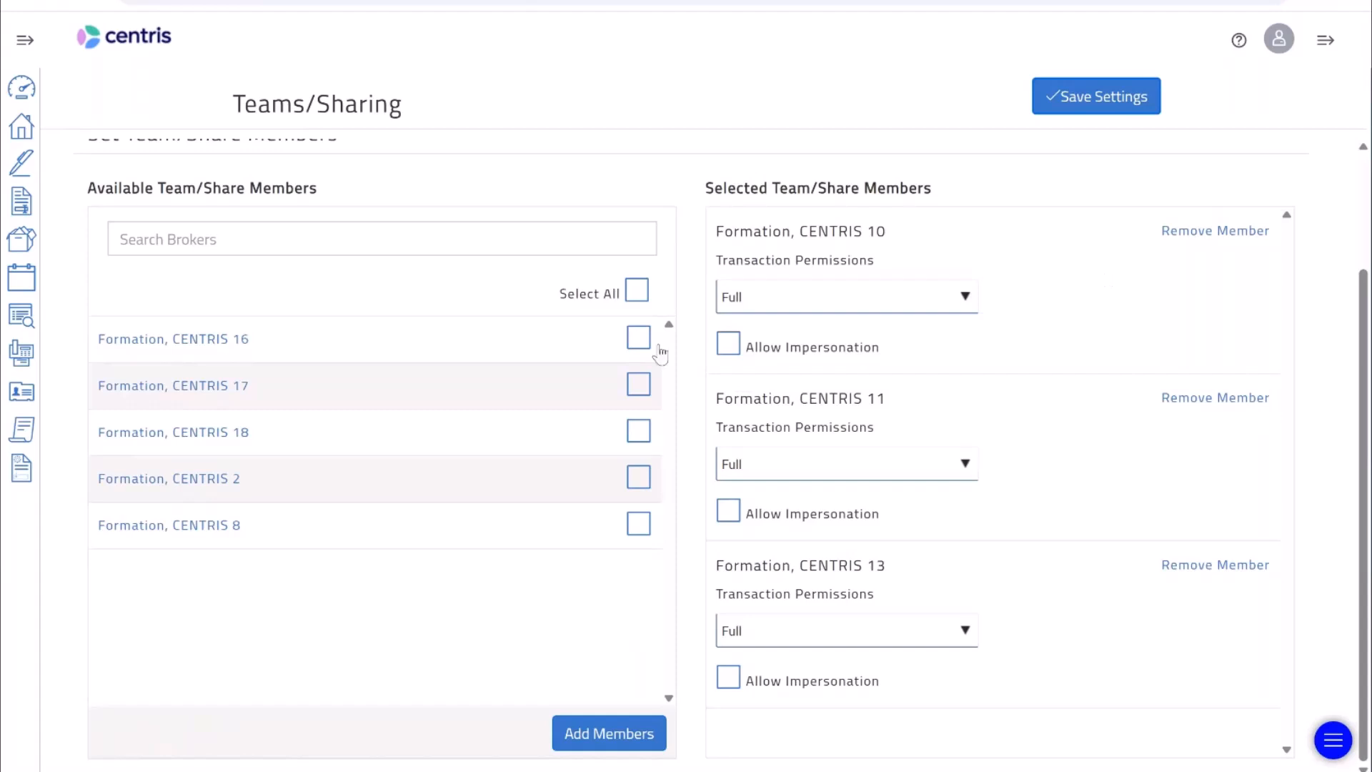
pyautogui.click(727, 359)
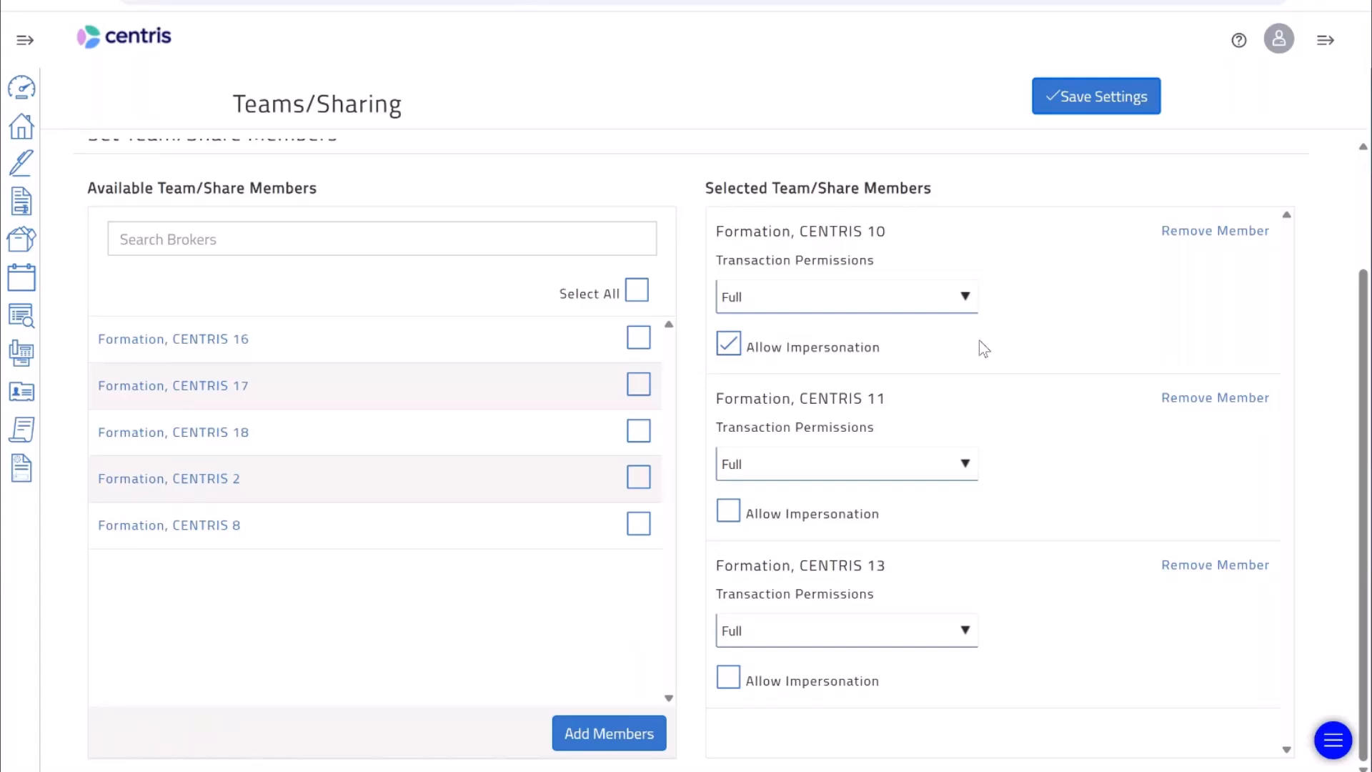
# Step: Set the transaction permissions to Write for member CENTRIS 11 and to Read for member CENTRIS 13
pyautogui.click(826, 477)
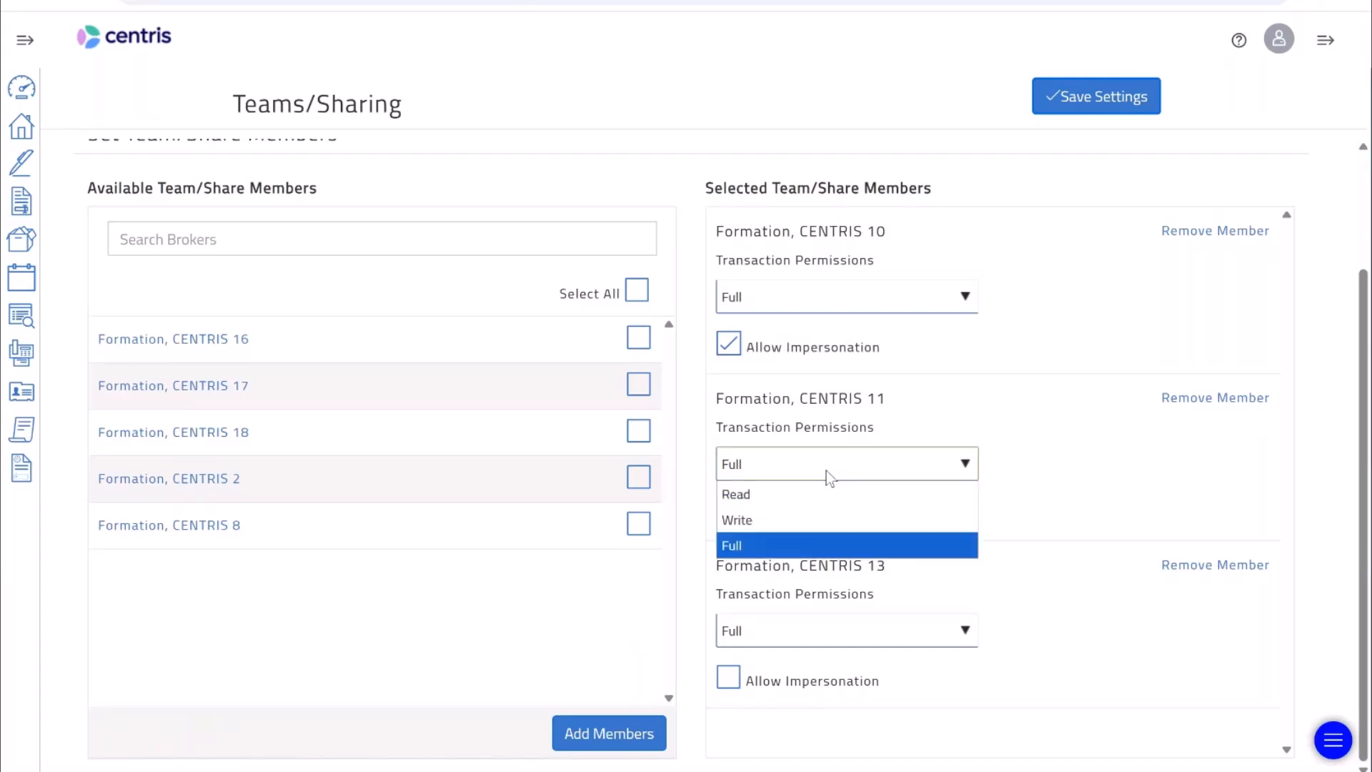
pyautogui.click(815, 532)
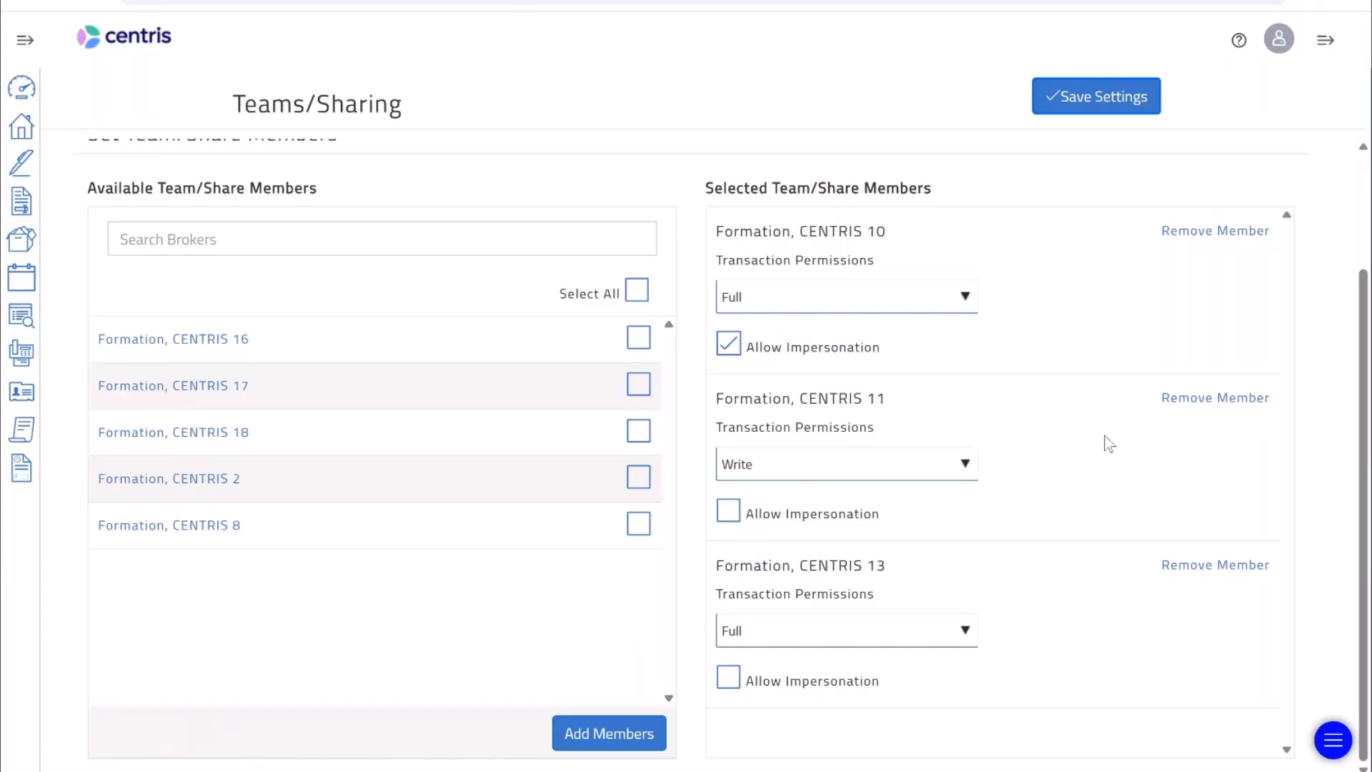
pyautogui.click(768, 640)
pyautogui.click(765, 686)
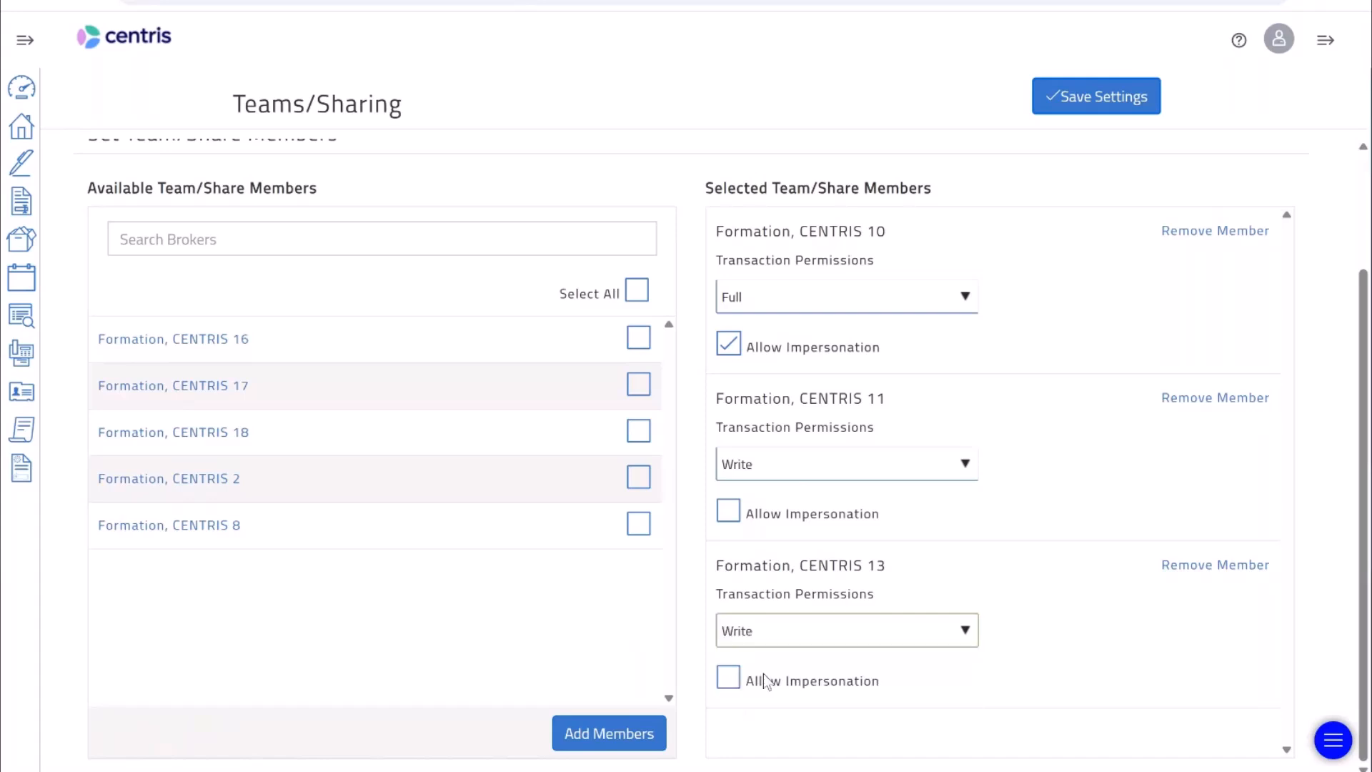
pyautogui.click(806, 638)
pyautogui.click(763, 684)
pyautogui.click(796, 645)
pyautogui.click(781, 658)
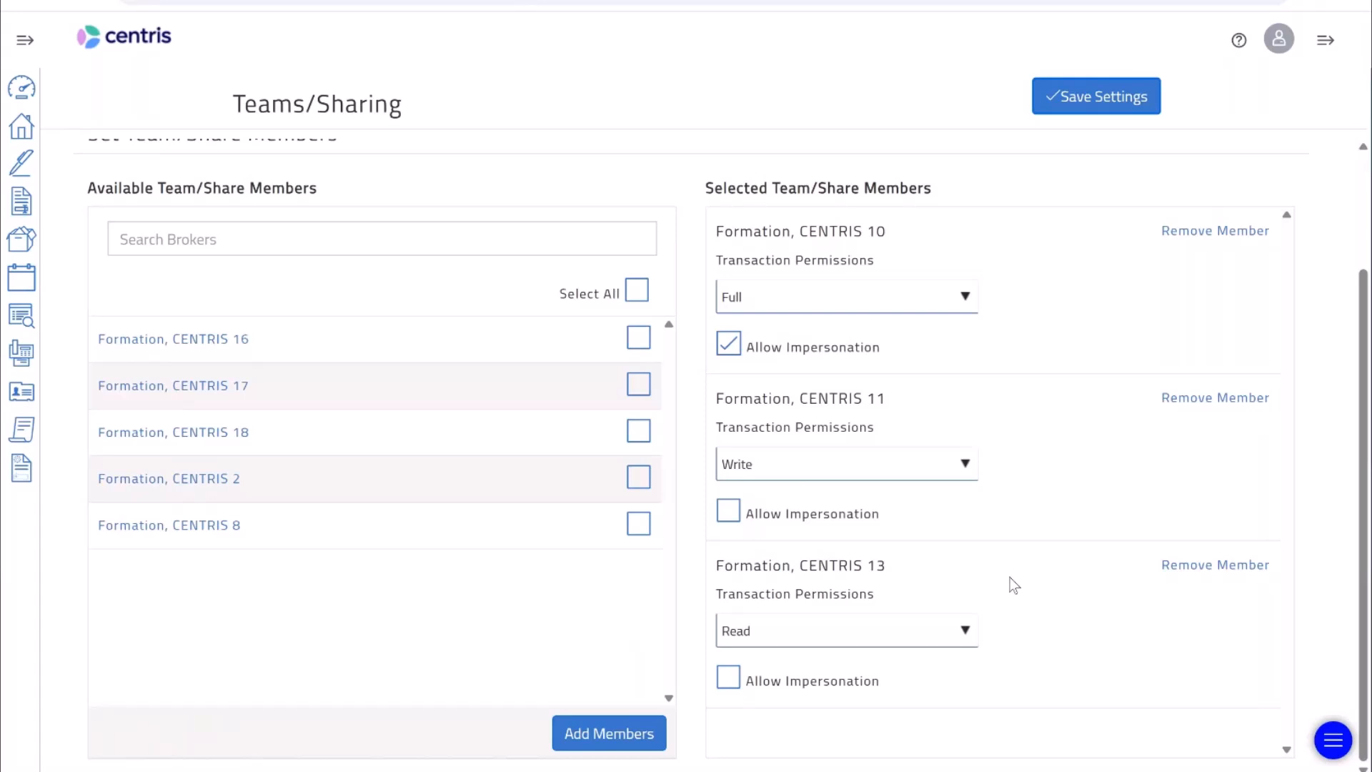
pyautogui.scroll(2, 1014, 585)
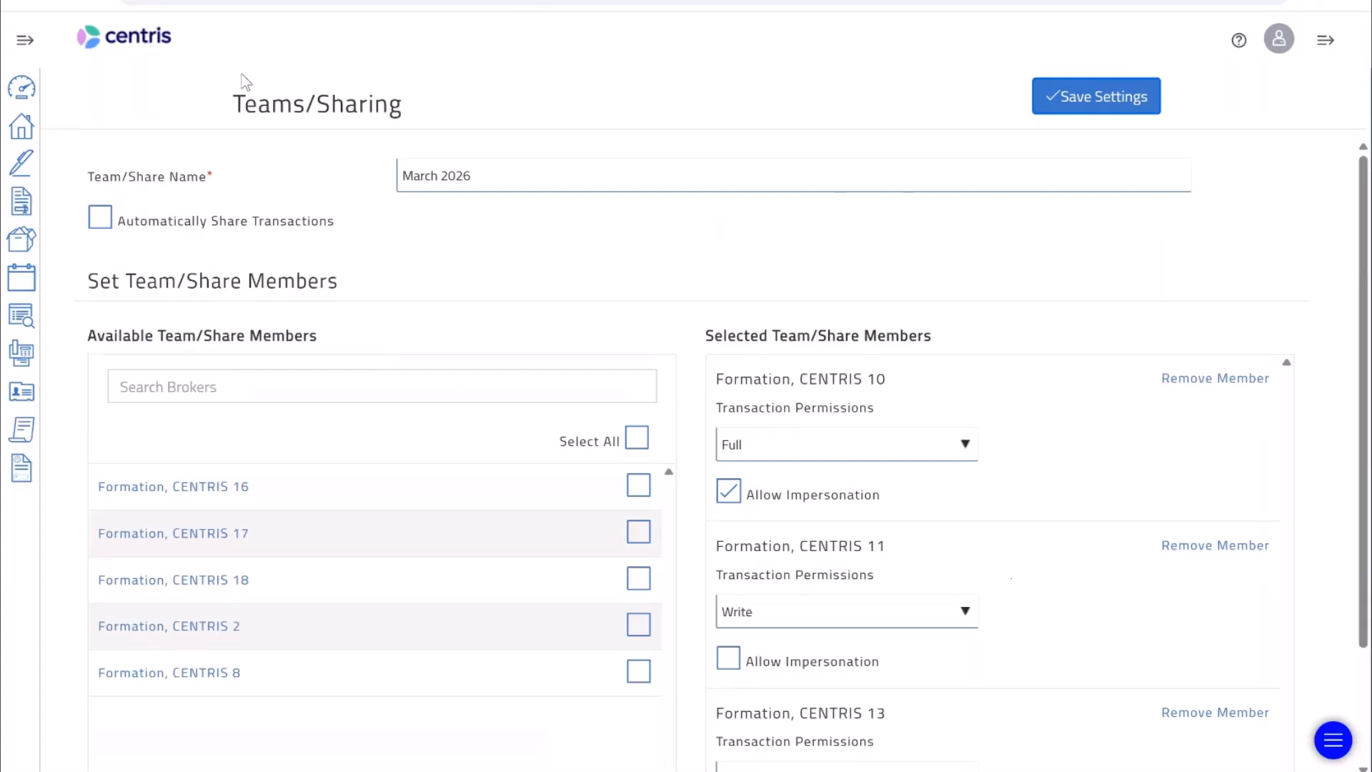
pyautogui.click(99, 236)
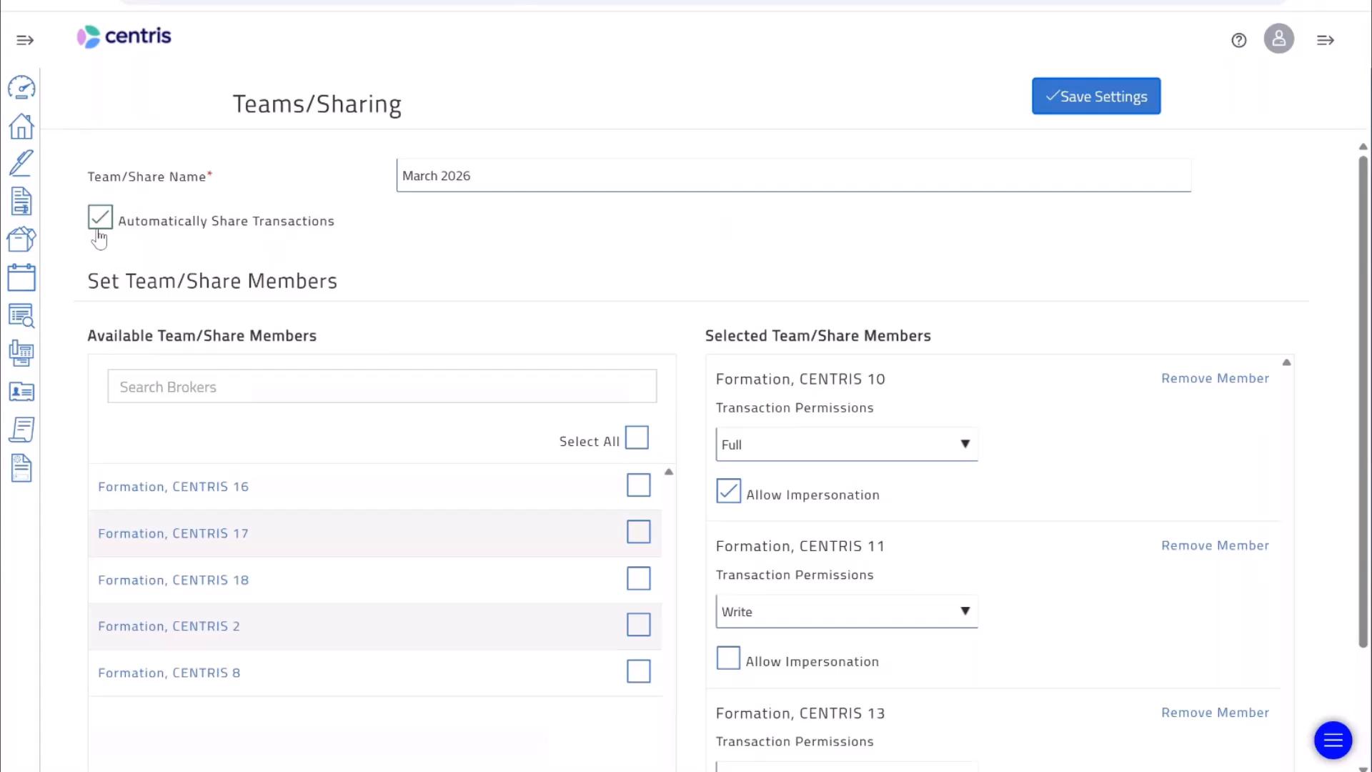
pyautogui.click(99, 238)
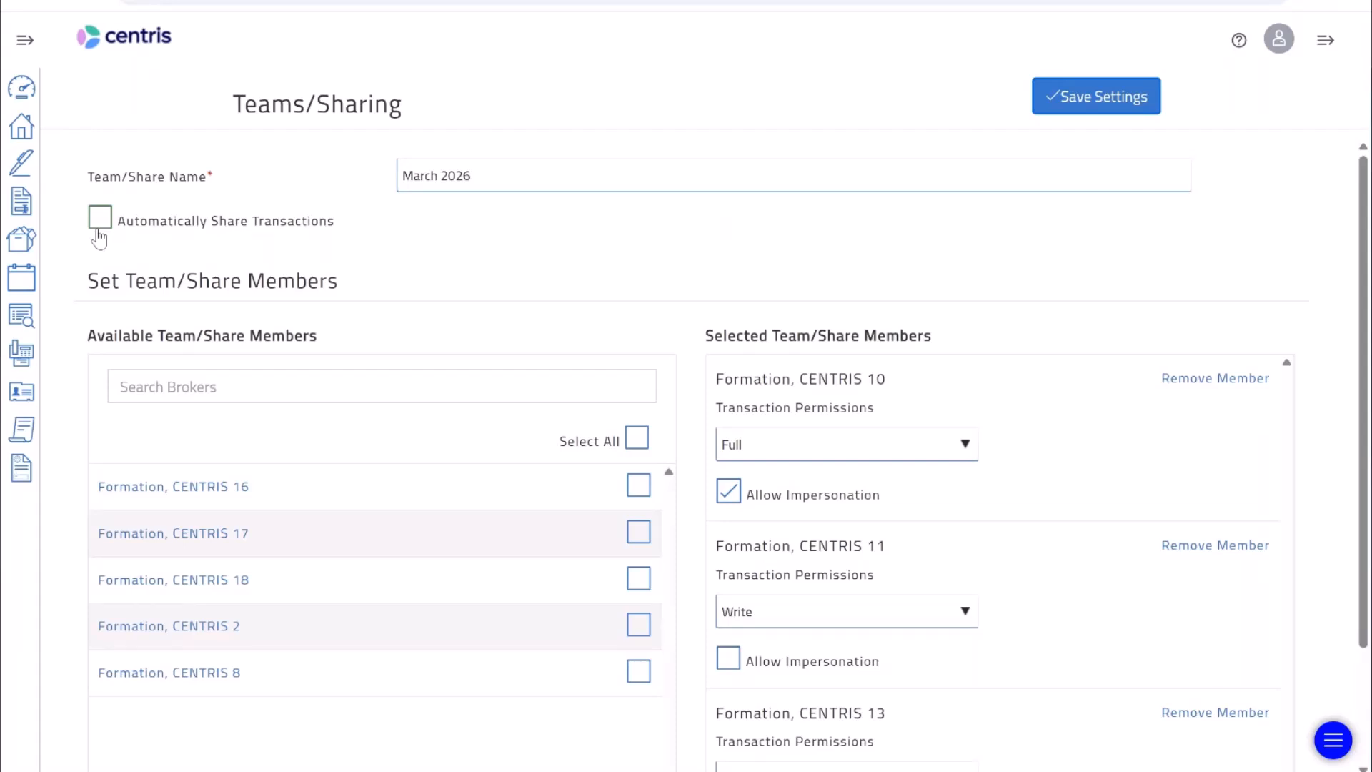
pyautogui.click(99, 235)
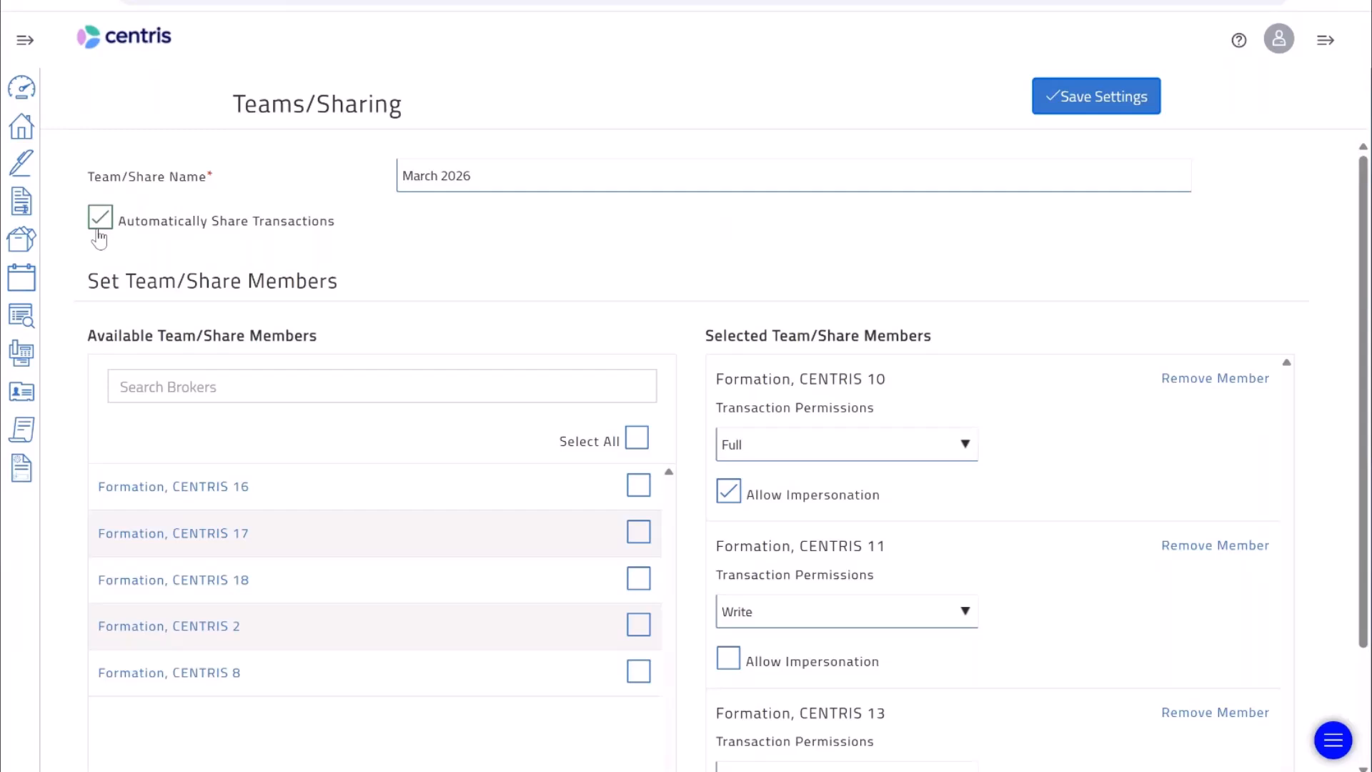
pyautogui.click(100, 235)
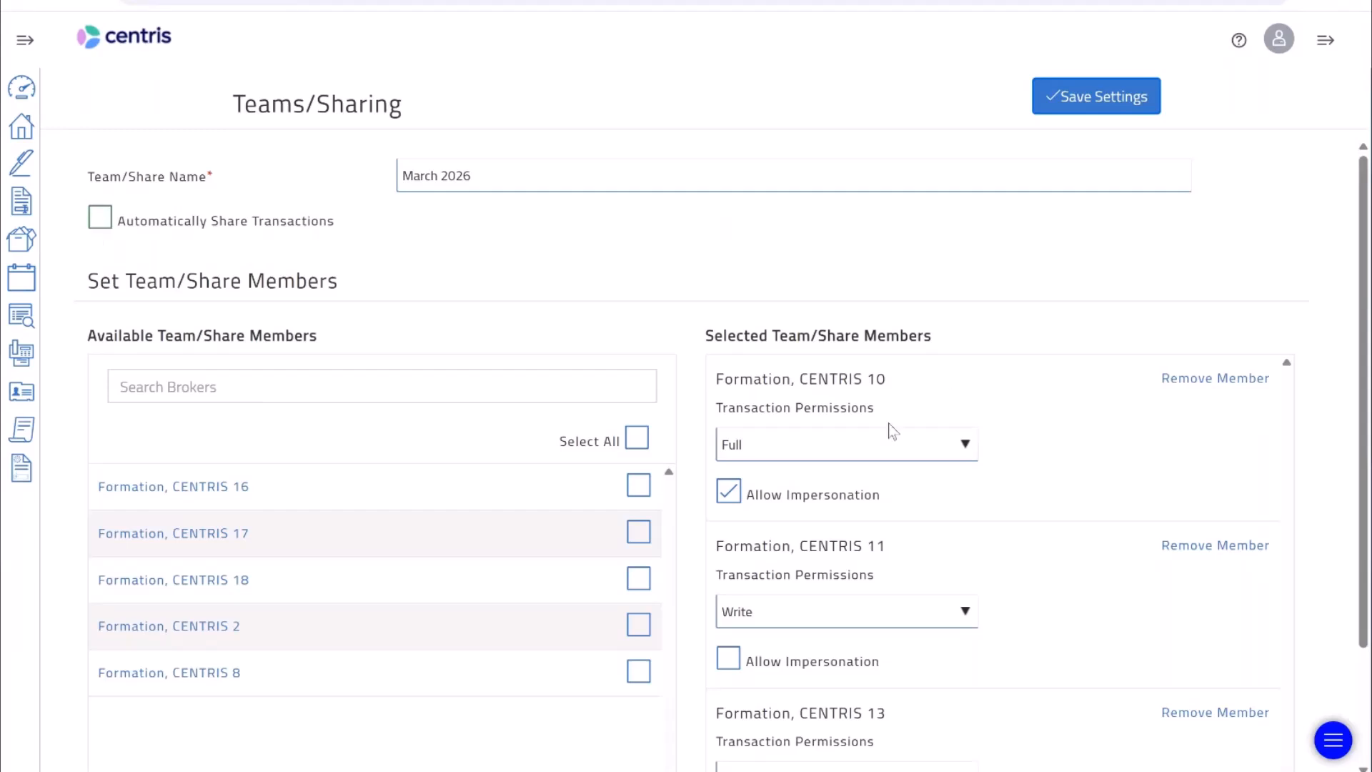
# Step: Save the settings of the March 2026 team
pyautogui.click(1120, 112)
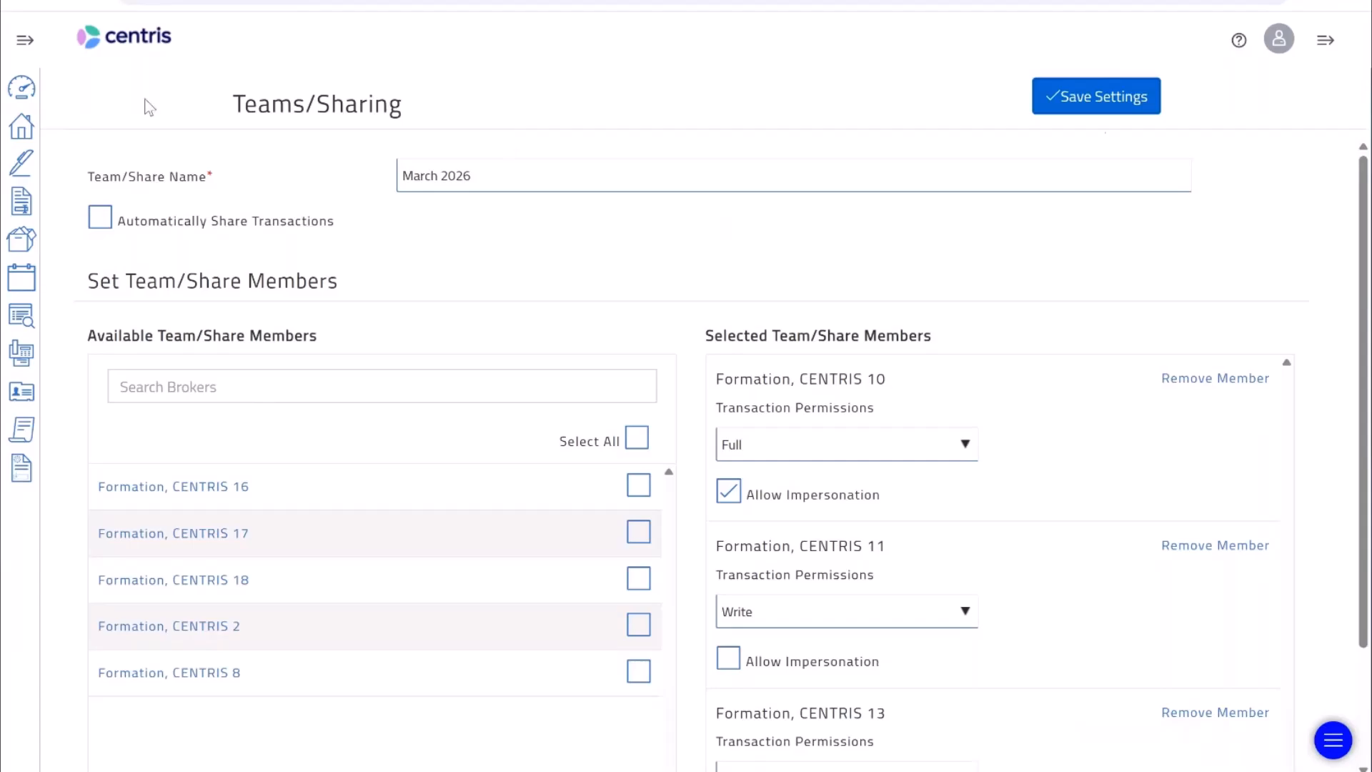
# Step: Create a Residential Sale transaction named "123 Rue March, Laval" with yourself as Listing Broker, keeping the wizard enabled
pyautogui.click(17, 136)
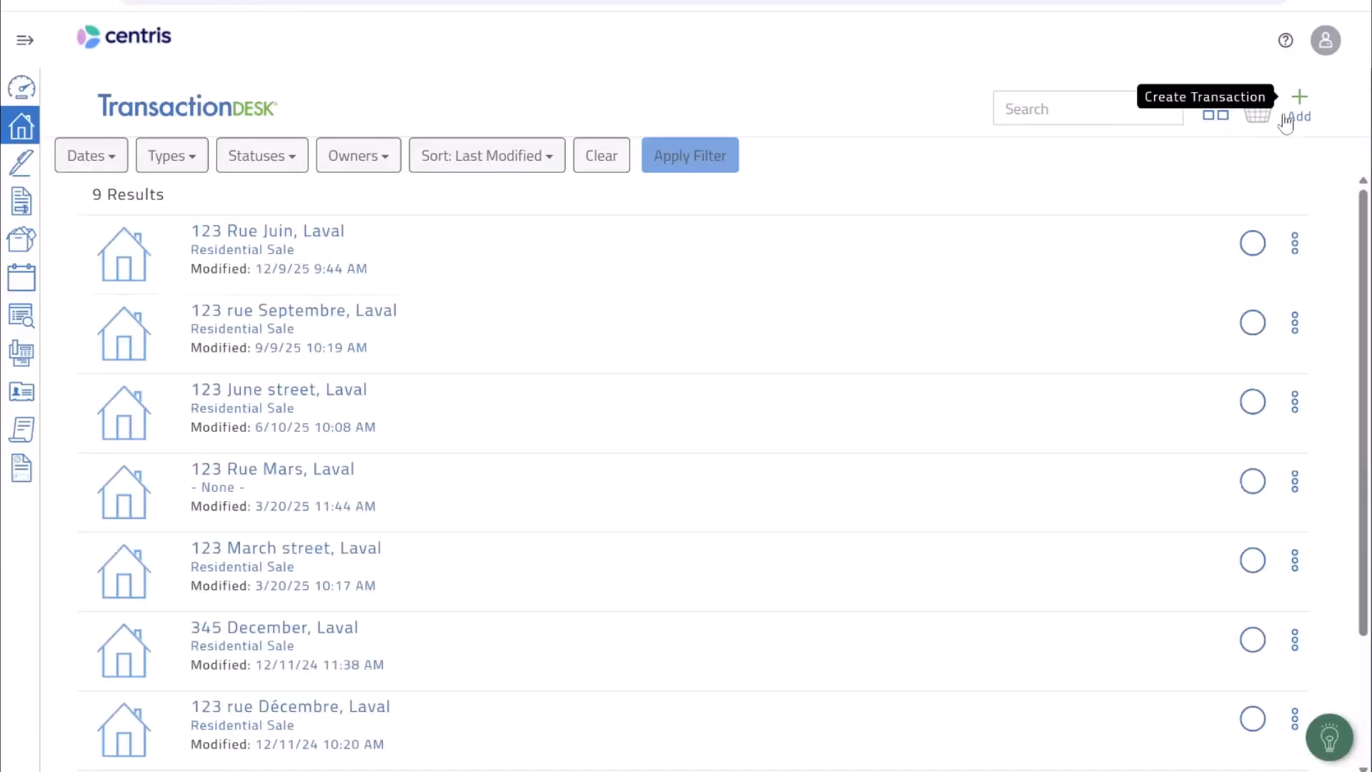
pyautogui.click(1292, 114)
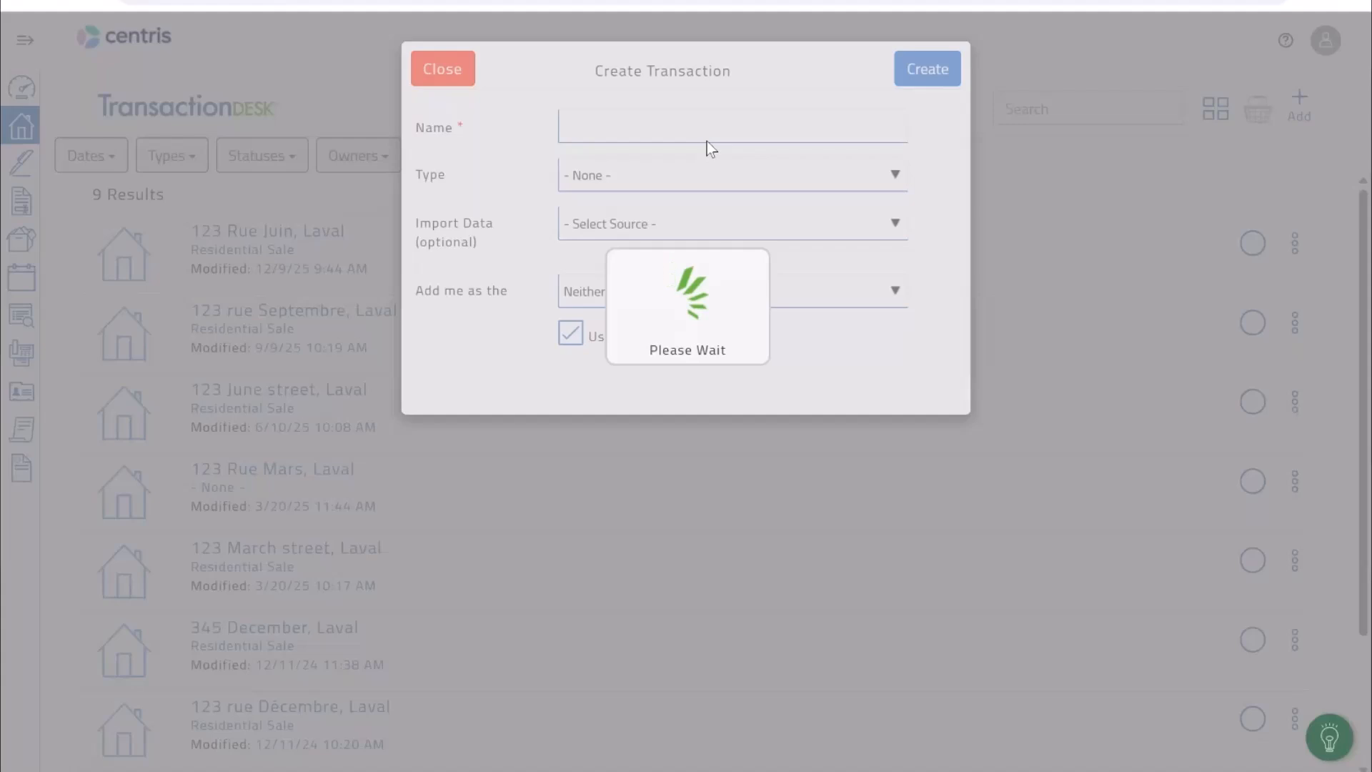
pyautogui.write('3')
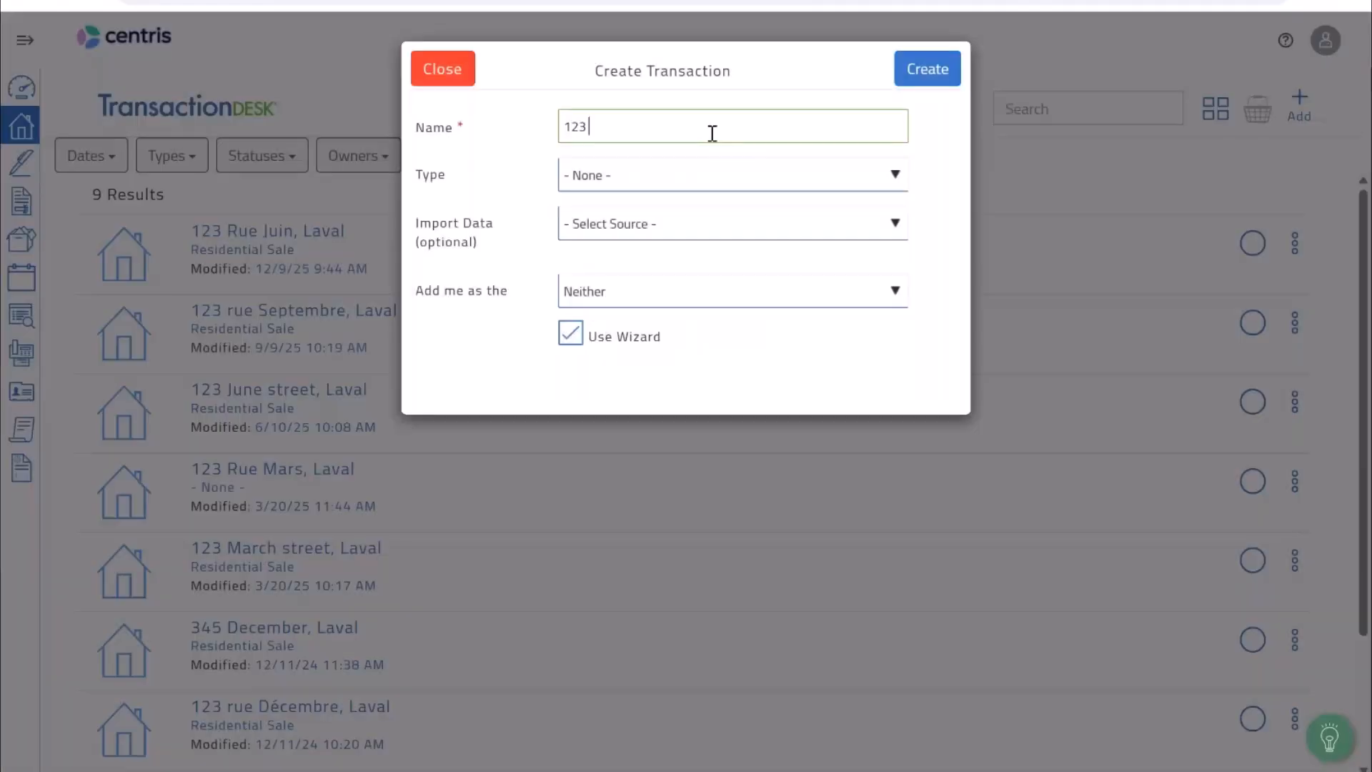
pyautogui.write(' Rue March, Laval')
pyautogui.click(711, 183)
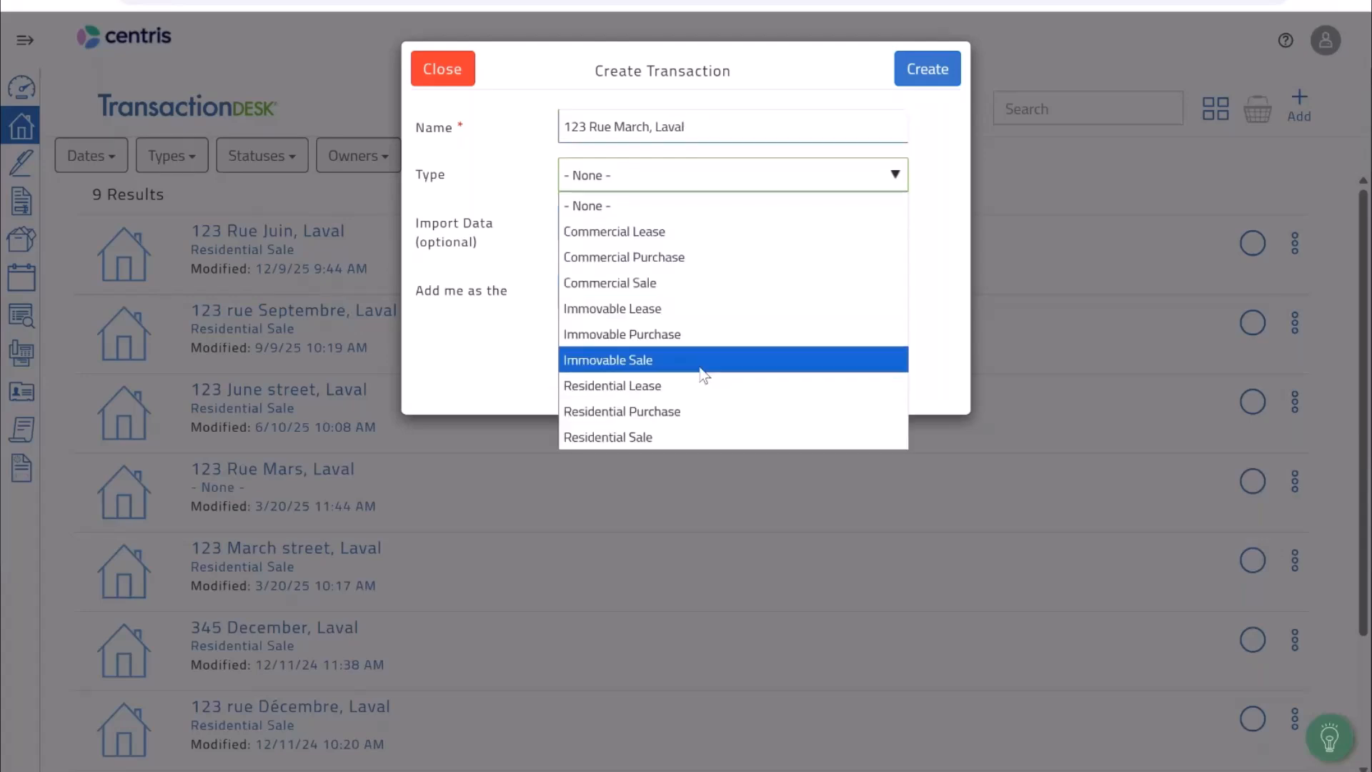
pyautogui.click(675, 435)
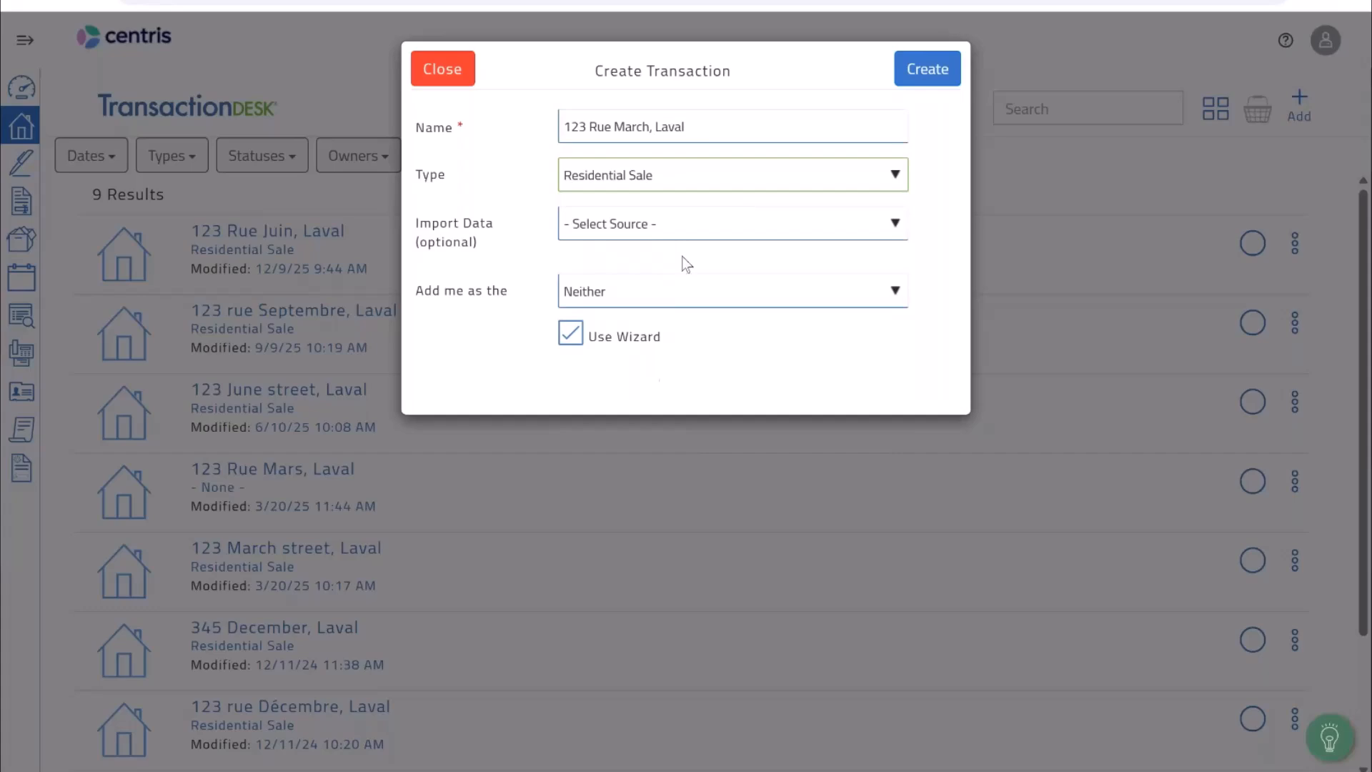
pyautogui.click(685, 291)
pyautogui.click(658, 316)
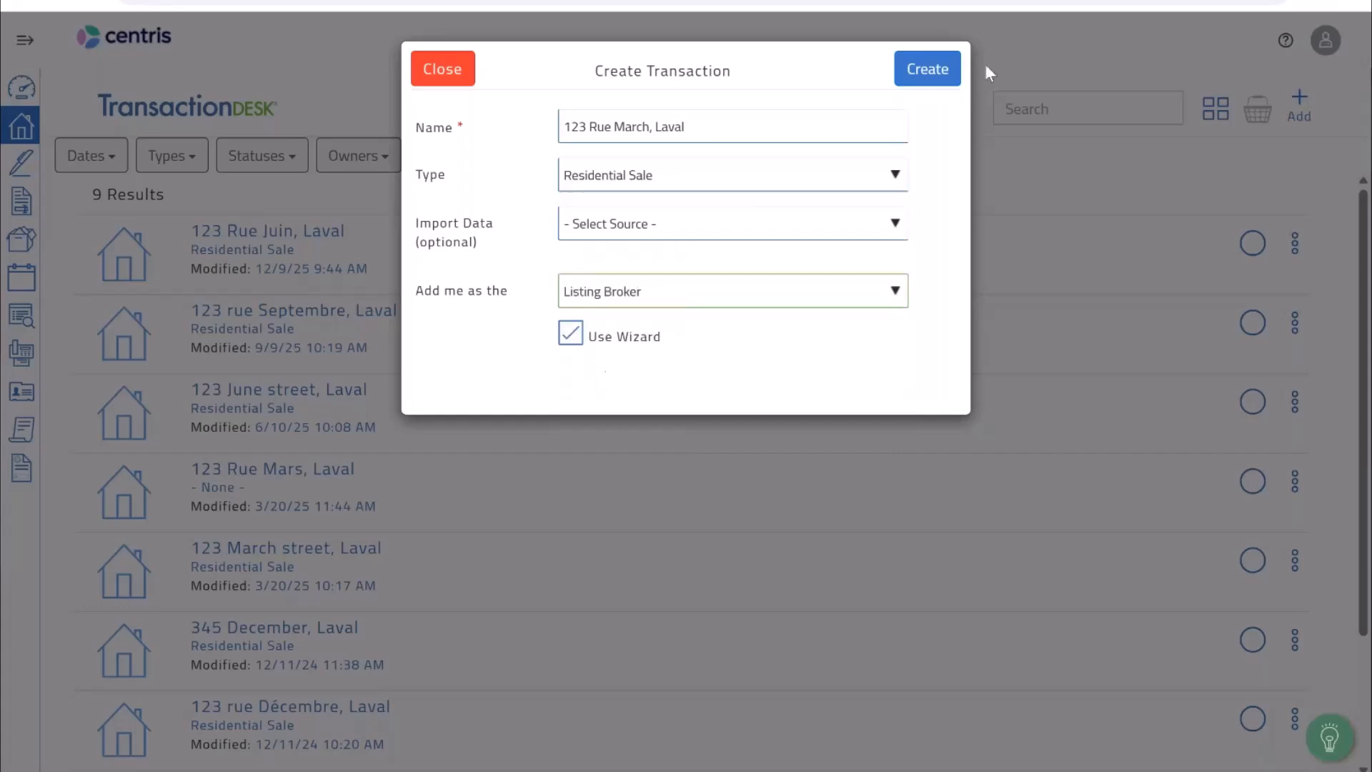
pyautogui.click(929, 77)
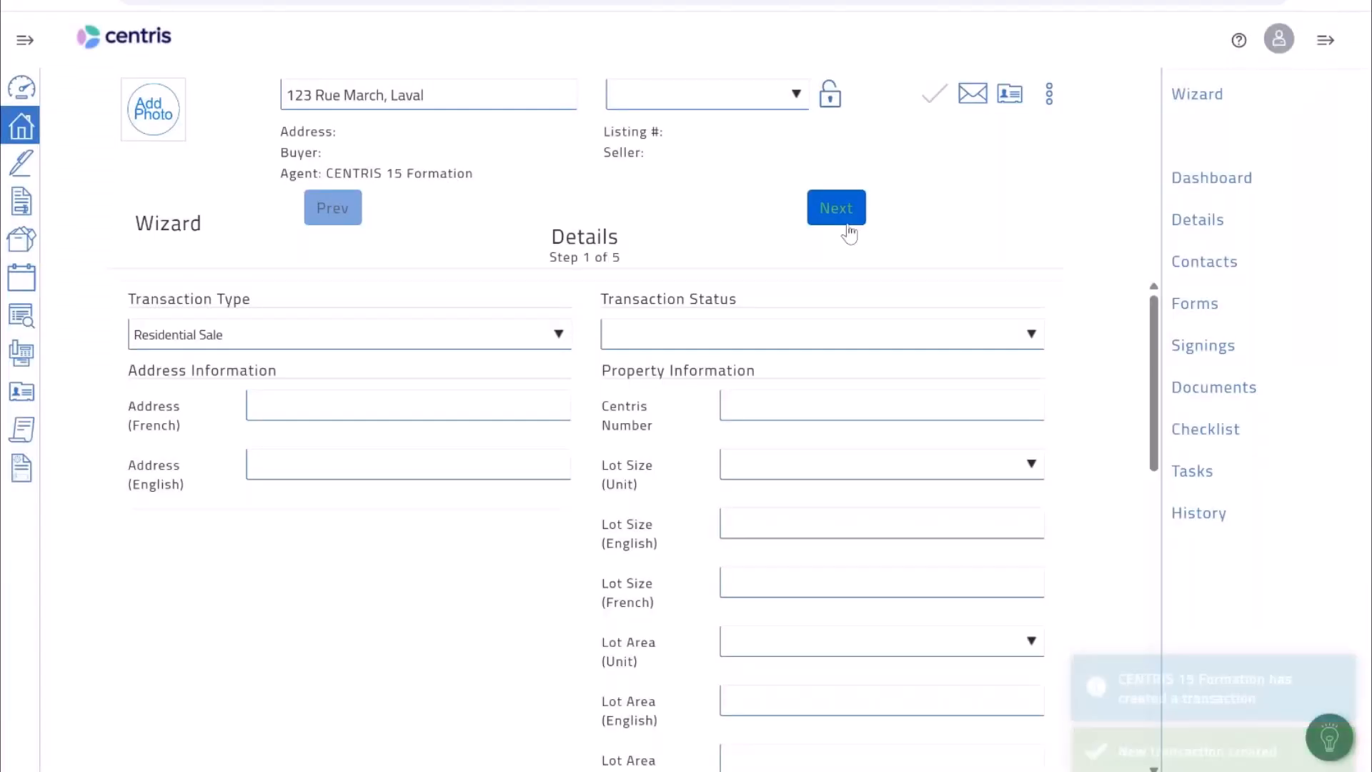
# Step: Advance the transaction wizard to the Forms step and browse the Mandatory Forms (English) folder for forms to add
pyautogui.click(847, 222)
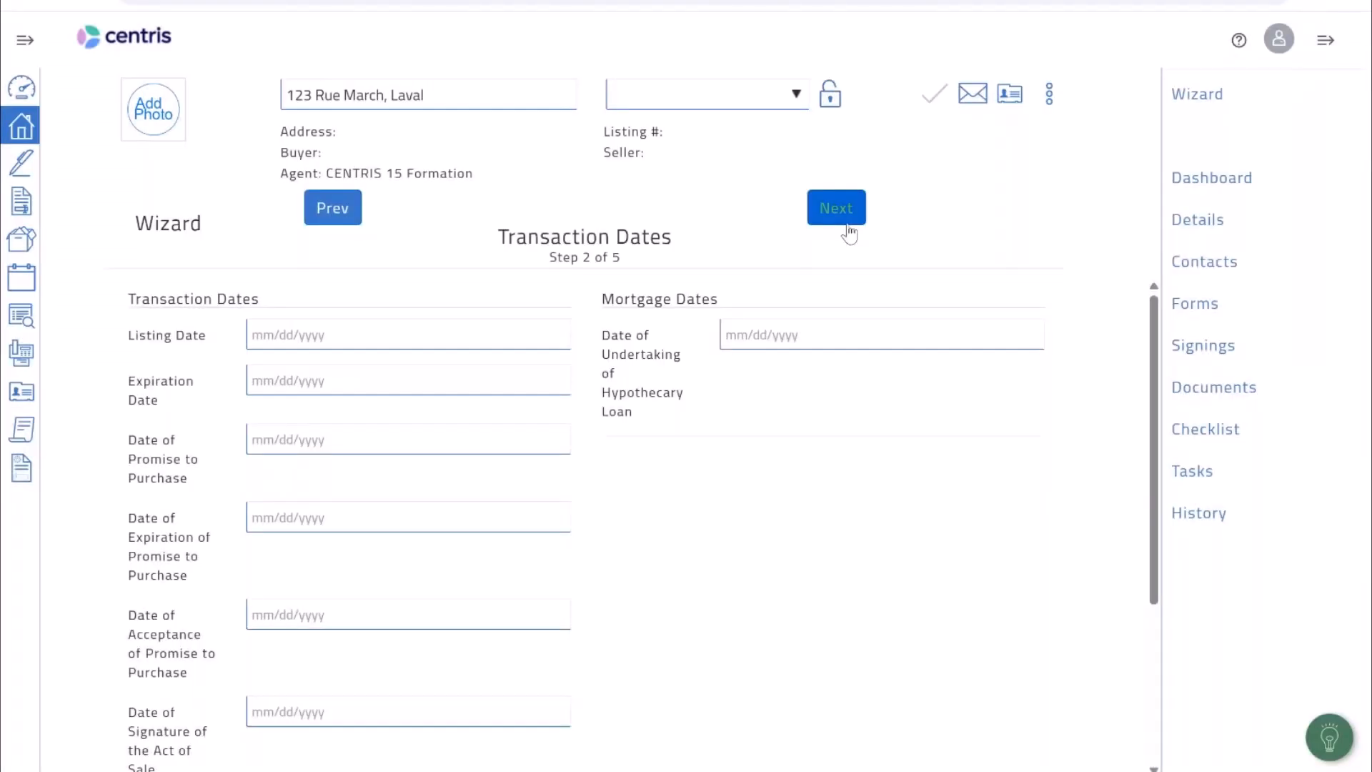
pyautogui.click(850, 231)
pyautogui.click(850, 231)
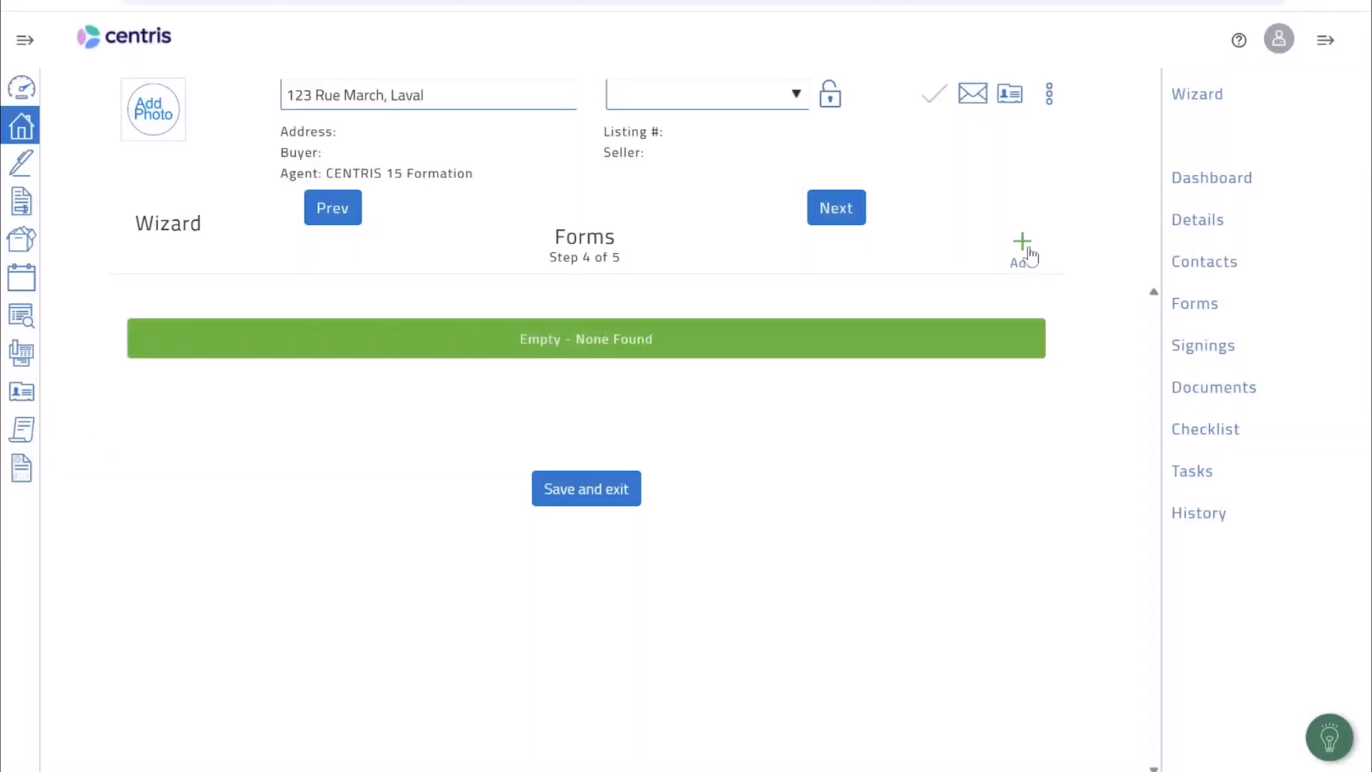
pyautogui.click(1028, 251)
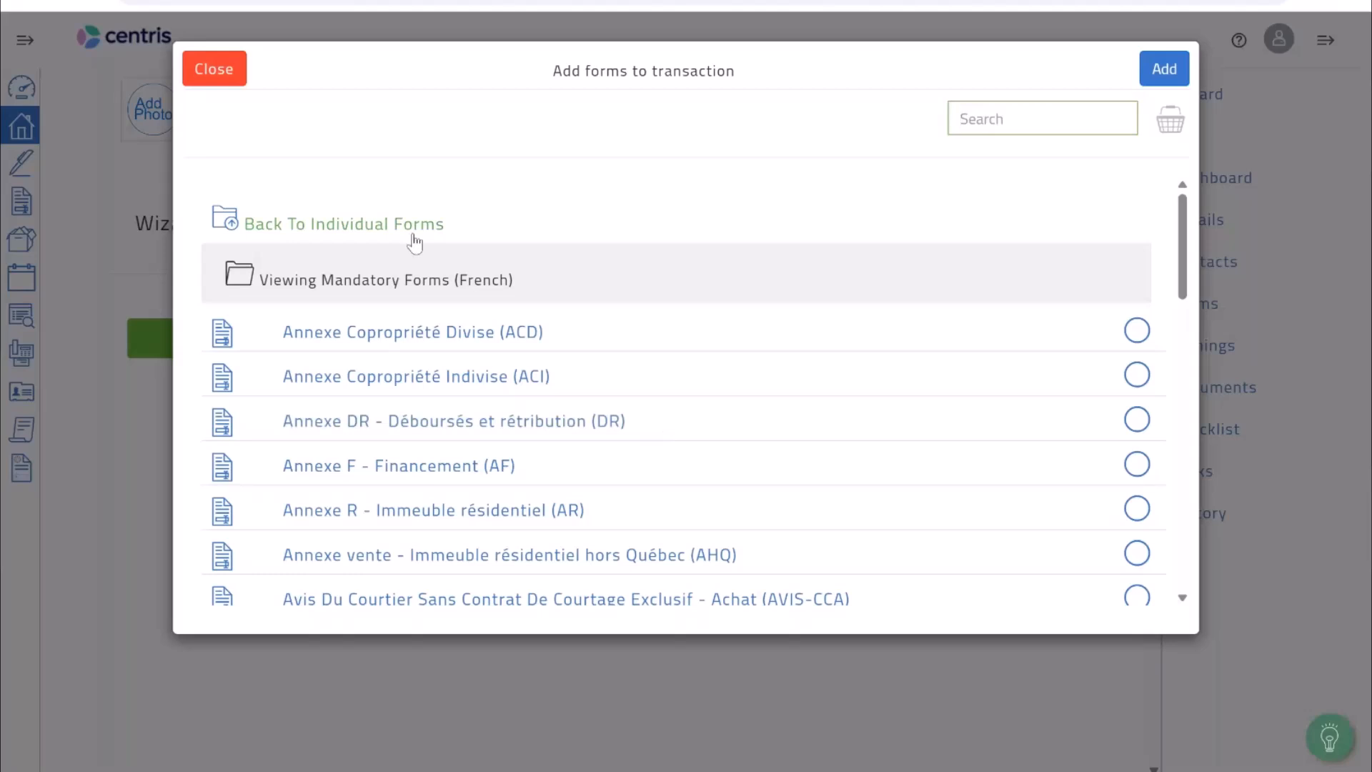
pyautogui.click(414, 227)
pyautogui.click(420, 270)
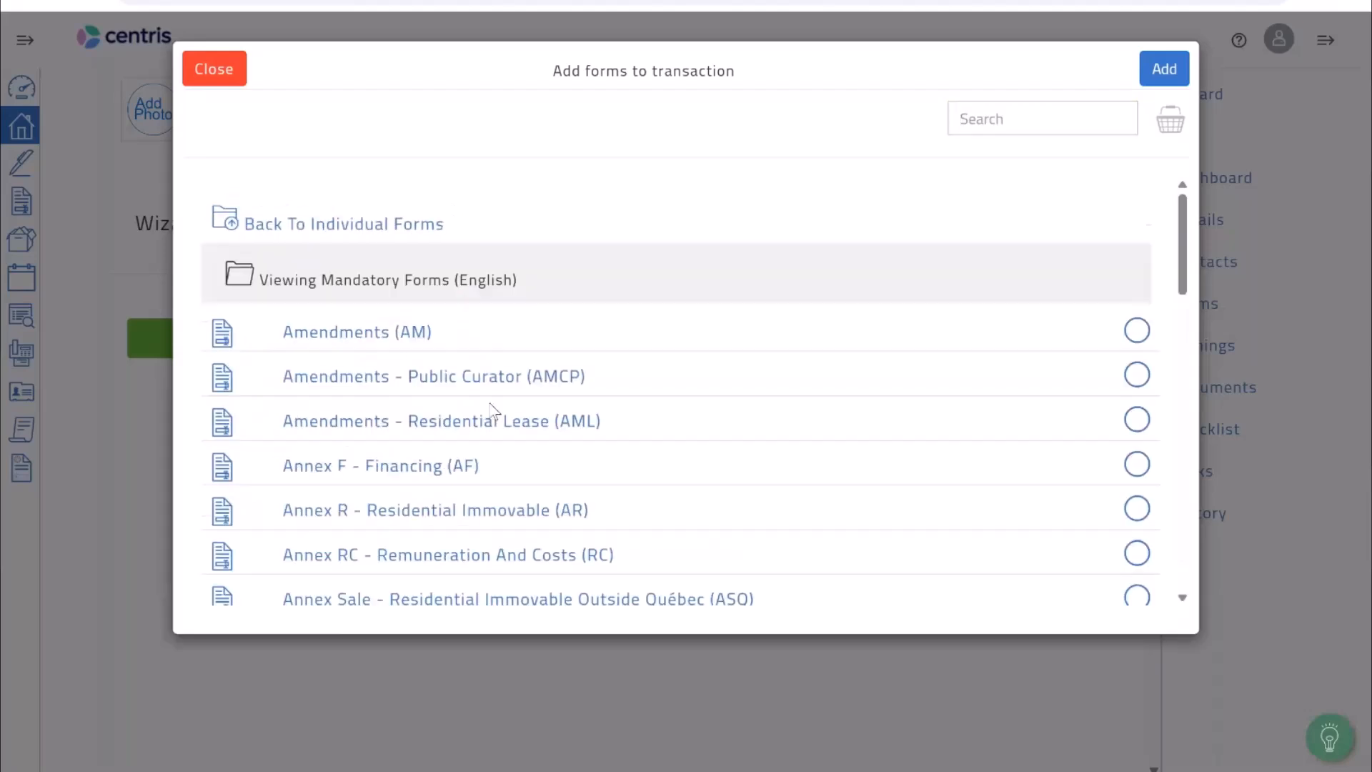
# Step: Add the Exclusive Brokerage Contract - Sale (EBCS) and Declarations by the Seller of the Immovable (DS) forms to the transaction
pyautogui.scroll(-5, 500, 414)
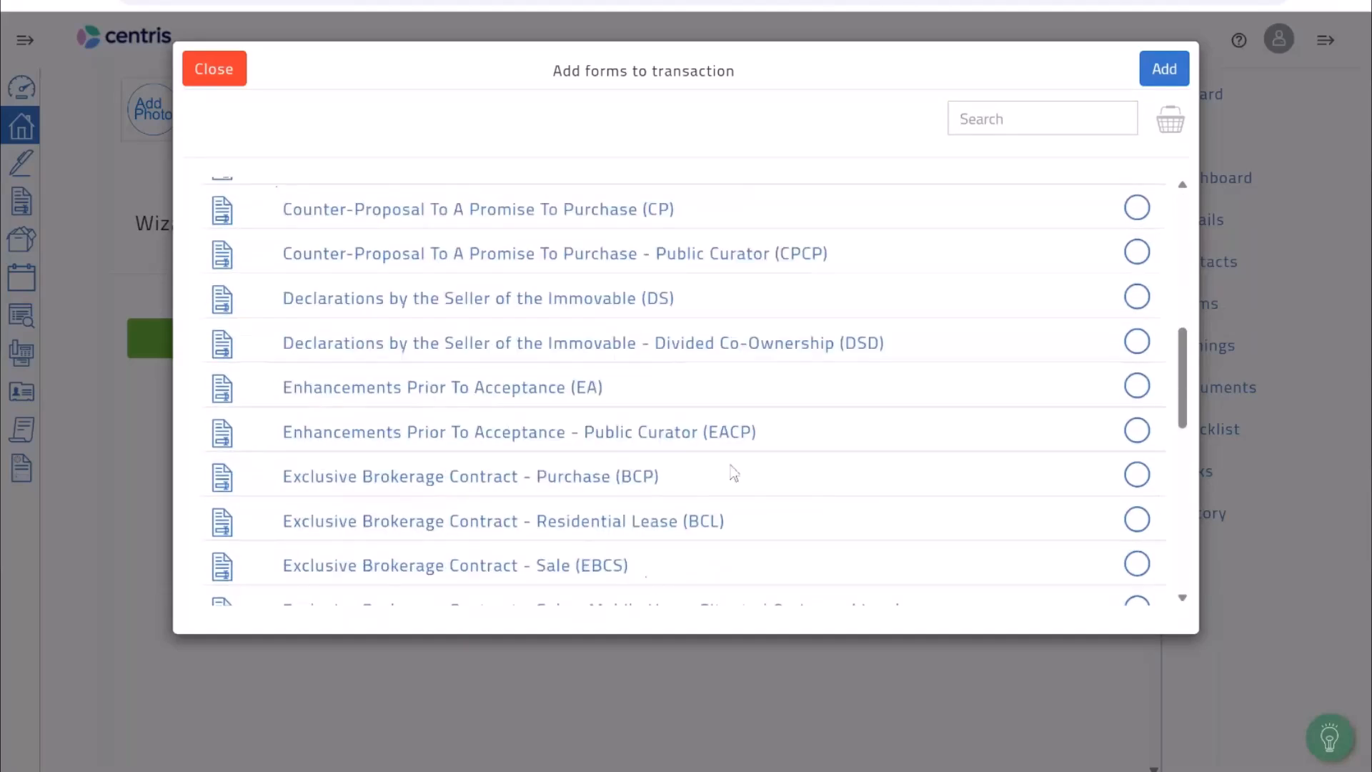
pyautogui.scroll(-3, 732, 474)
pyautogui.click(1136, 461)
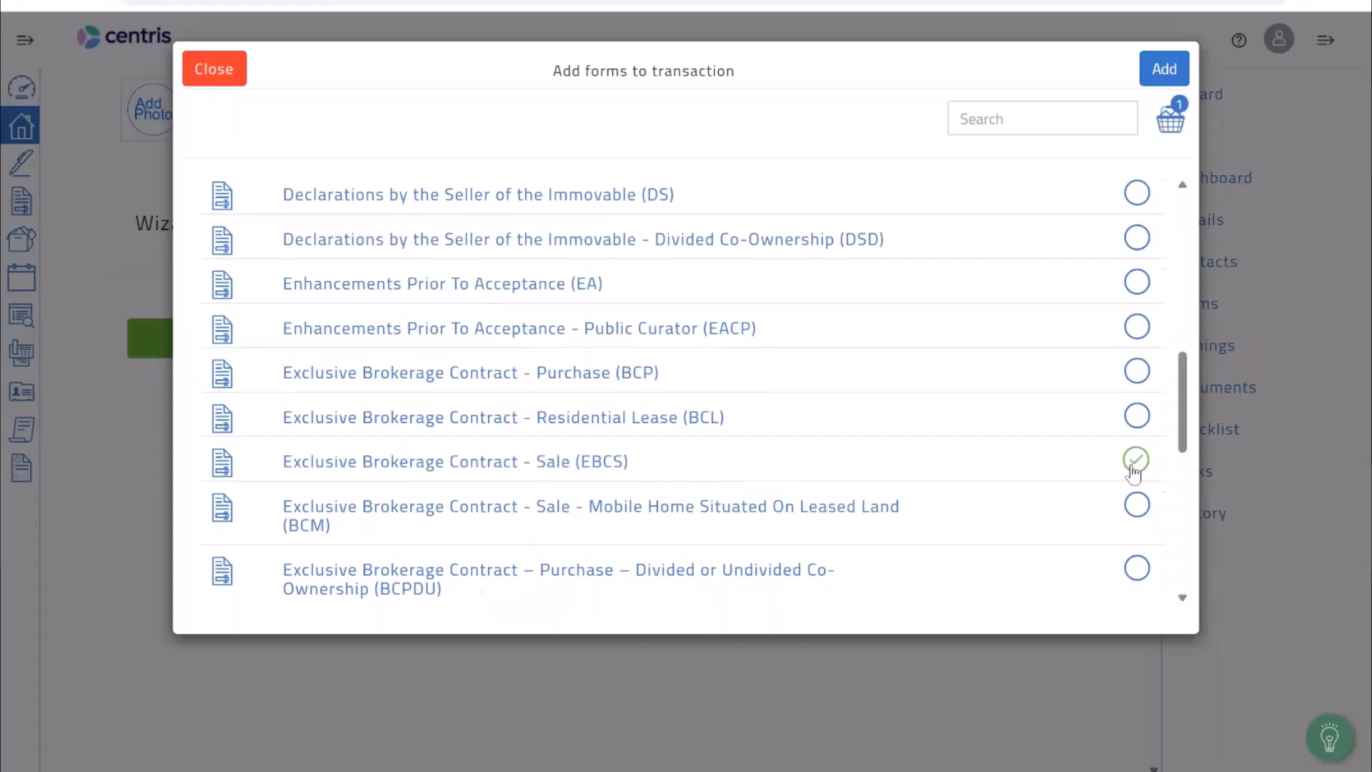
pyautogui.scroll(-4, 747, 543)
pyautogui.scroll(-5, 747, 544)
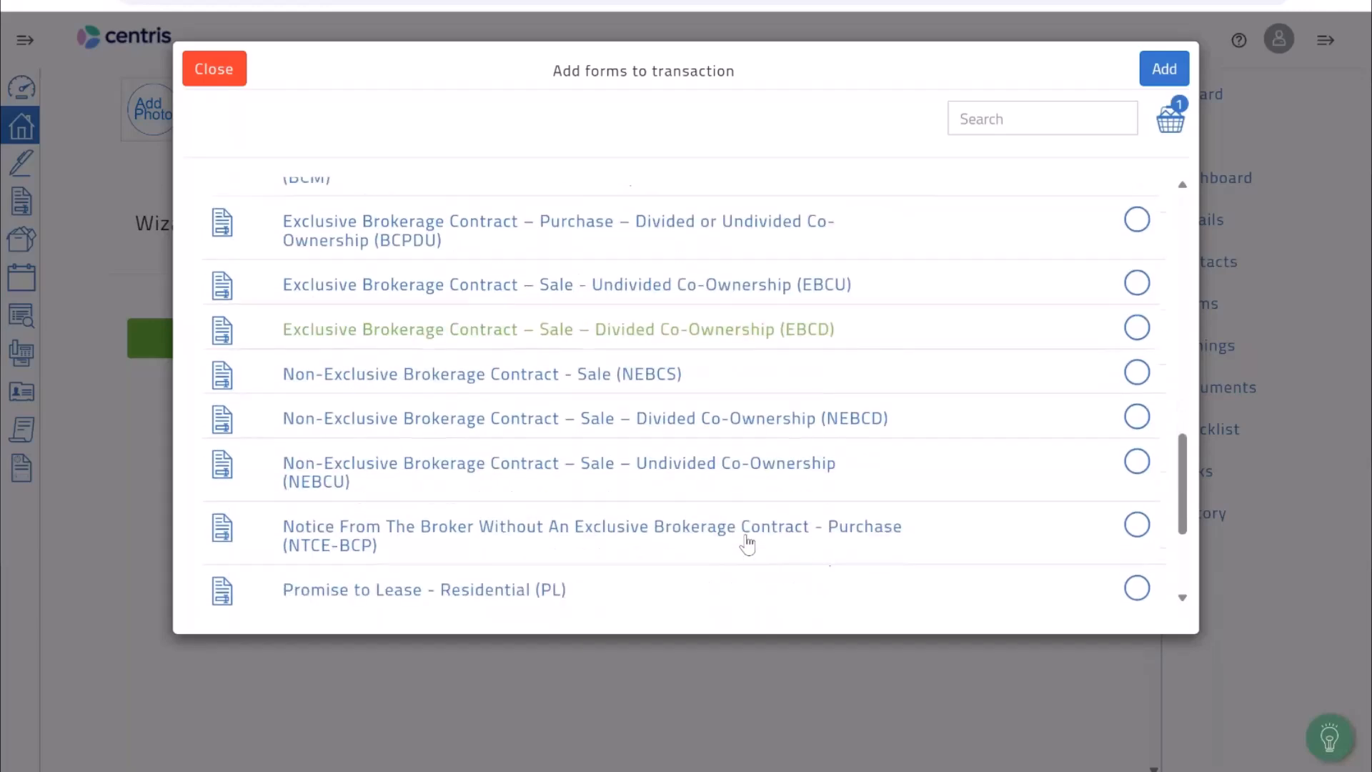
pyautogui.scroll(7, 747, 545)
pyautogui.scroll(2, 747, 543)
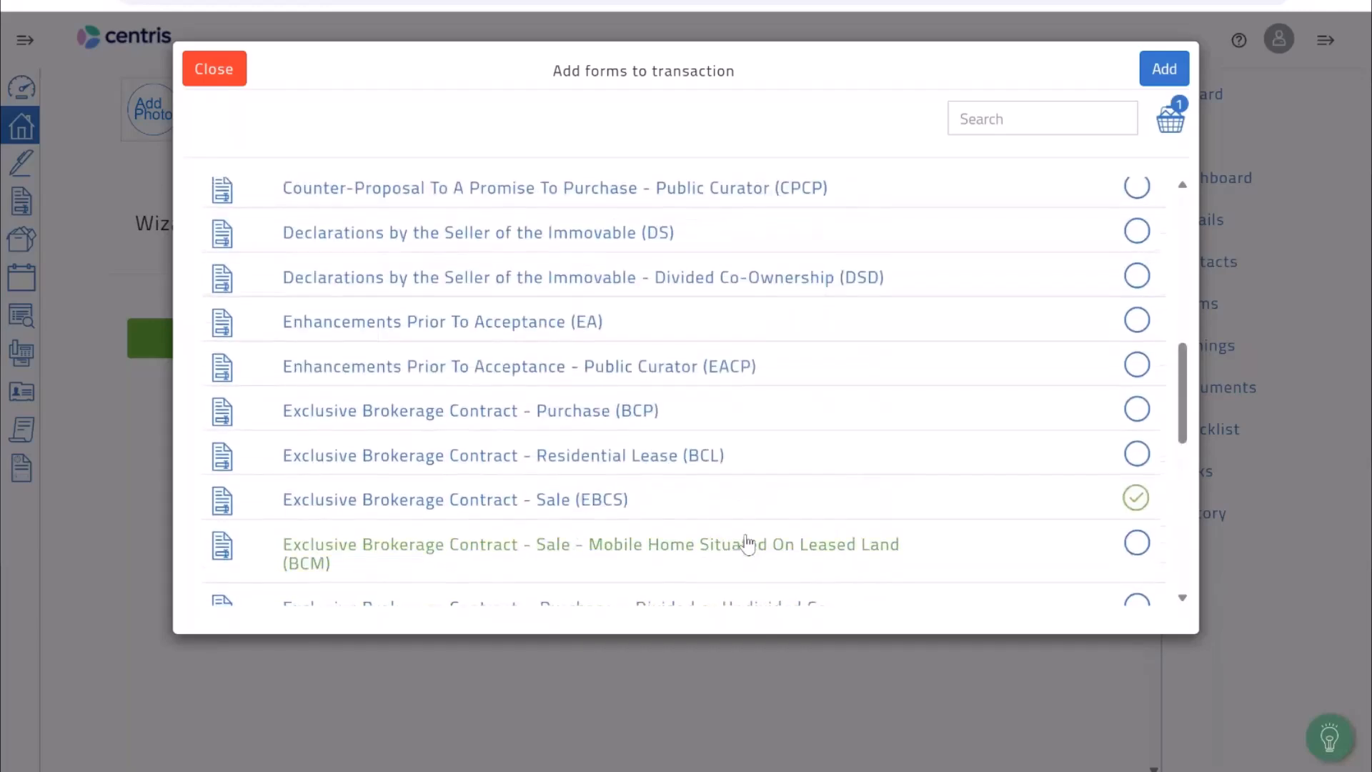
pyautogui.click(1137, 231)
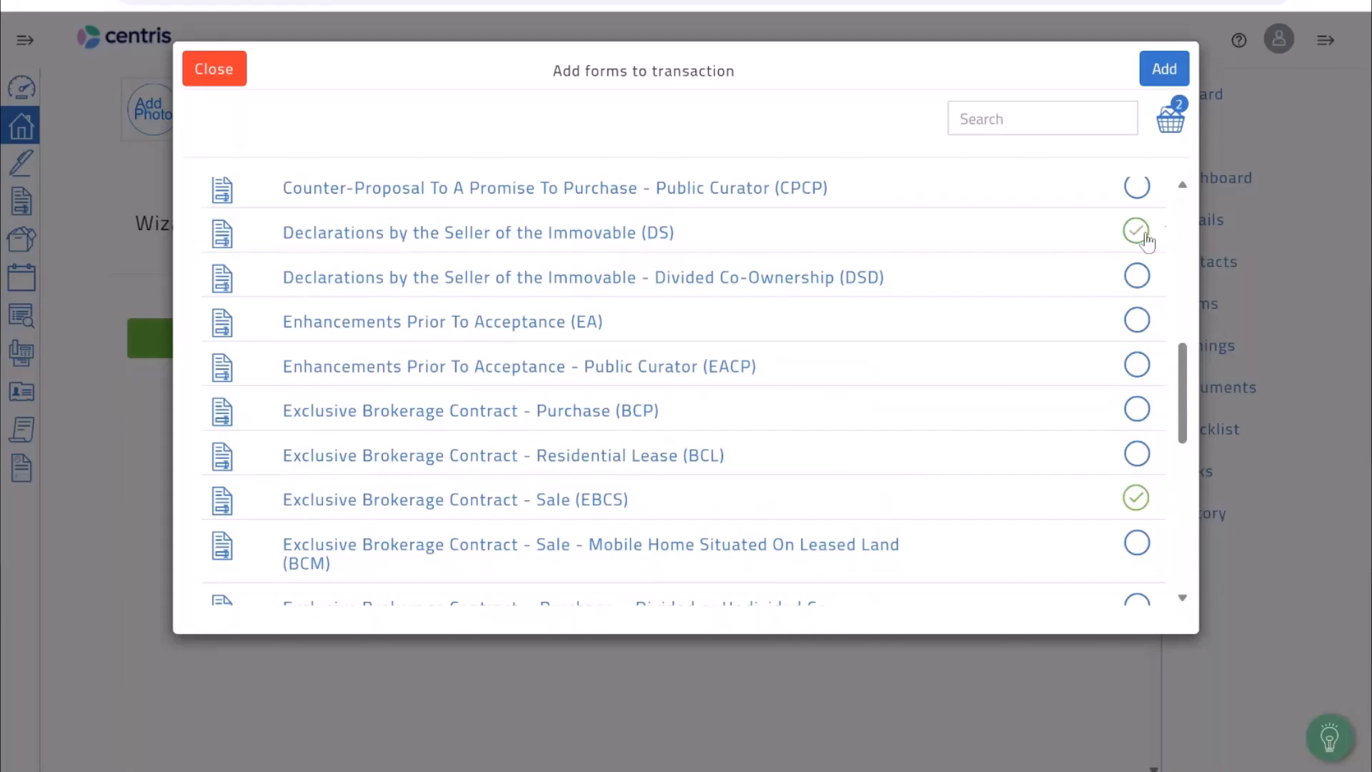
pyautogui.click(1173, 81)
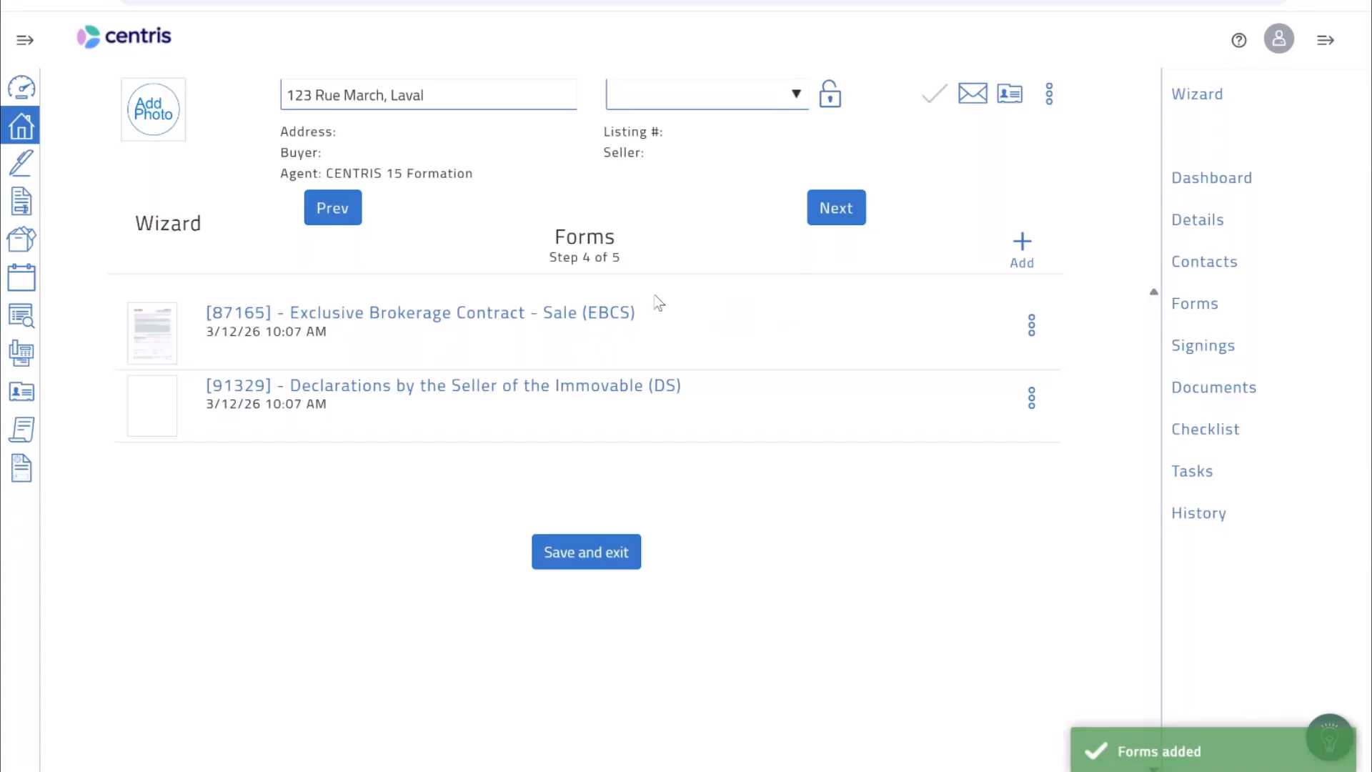
# Step: Open the transaction's Teams/Share settings, examine both team lists including March 2026, and save the dialog
pyautogui.click(1050, 102)
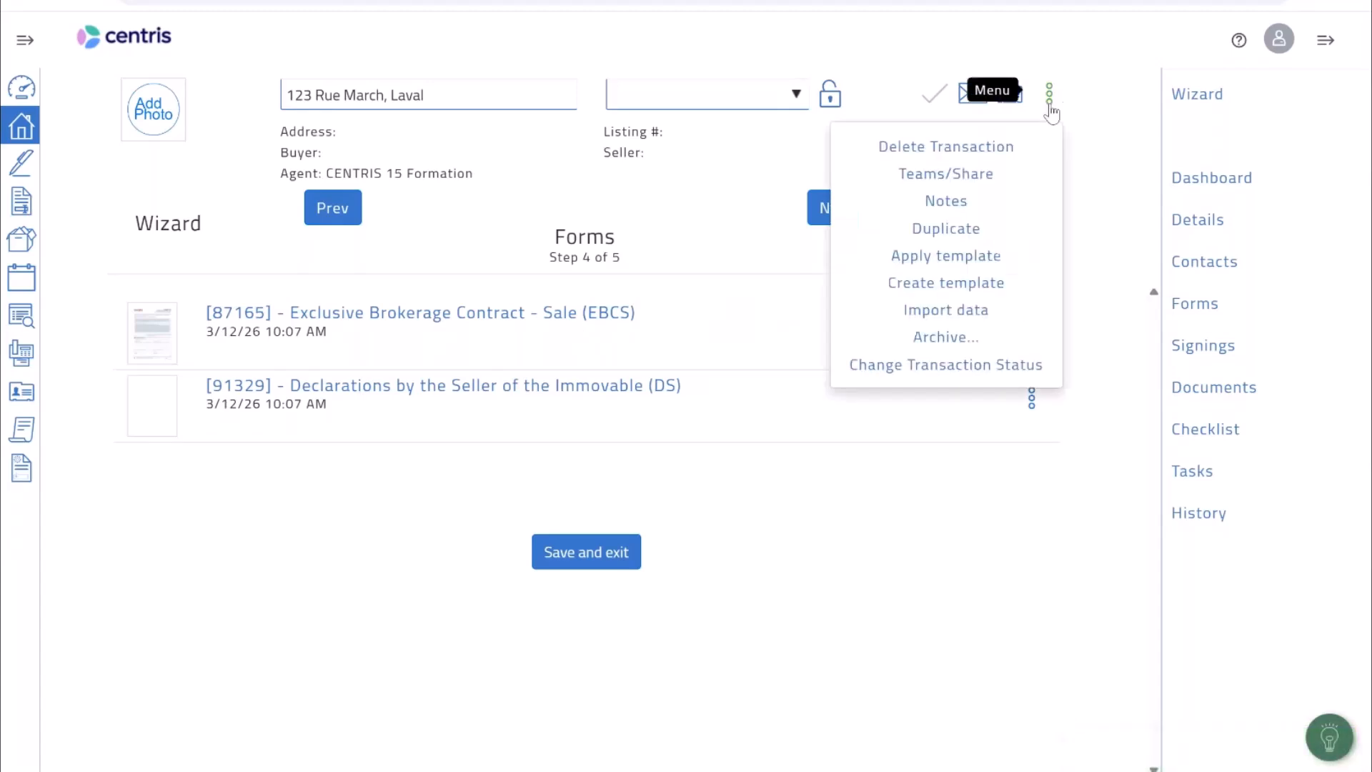
pyautogui.click(979, 175)
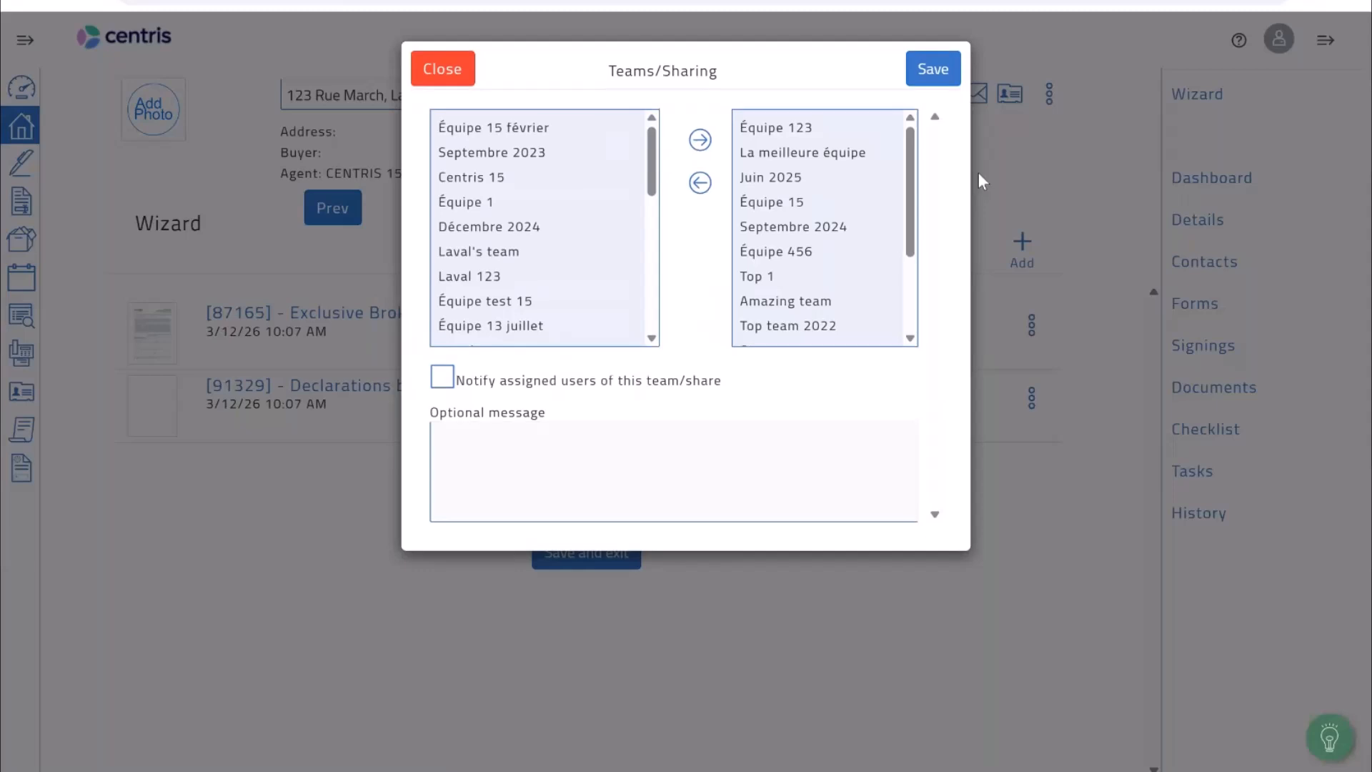
pyautogui.scroll(-3, 518, 237)
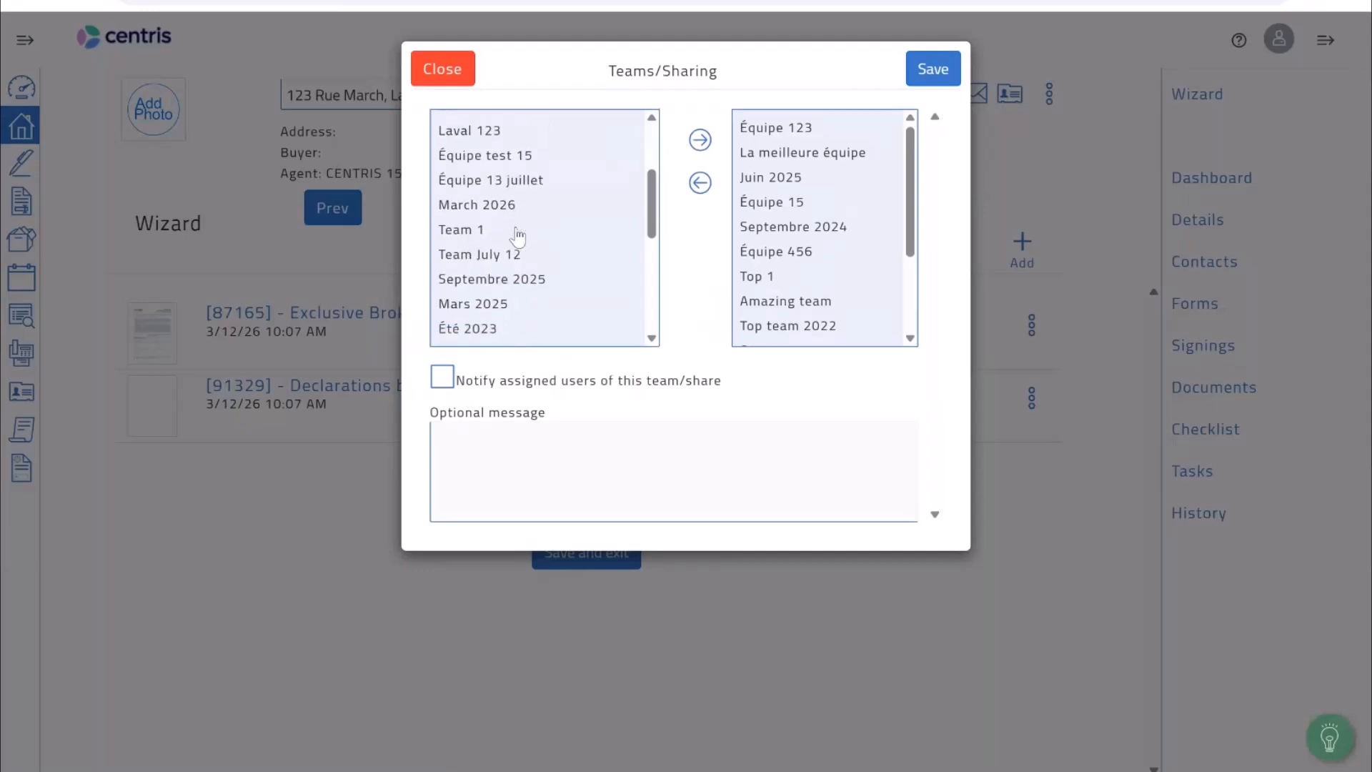
pyautogui.scroll(-1, 518, 237)
pyautogui.scroll(-1, 518, 237)
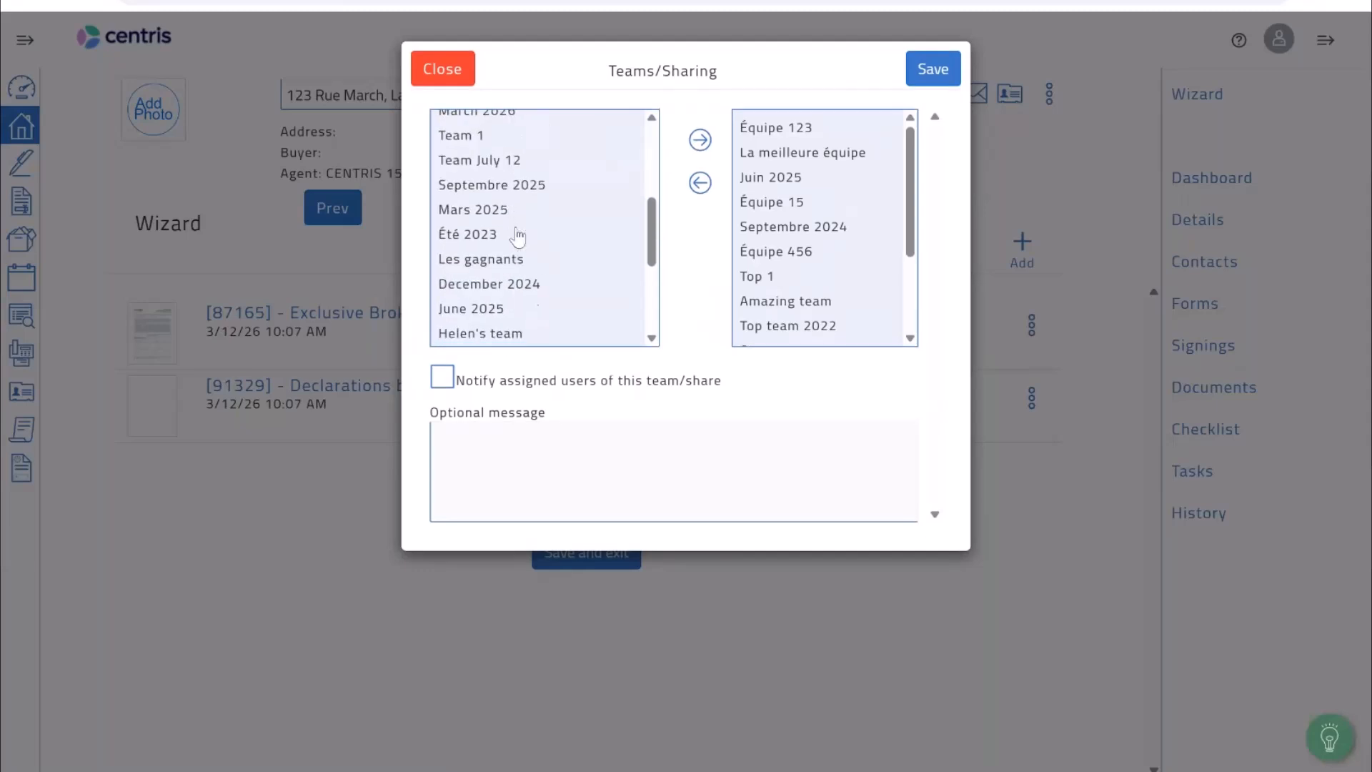
pyautogui.scroll(5, 518, 238)
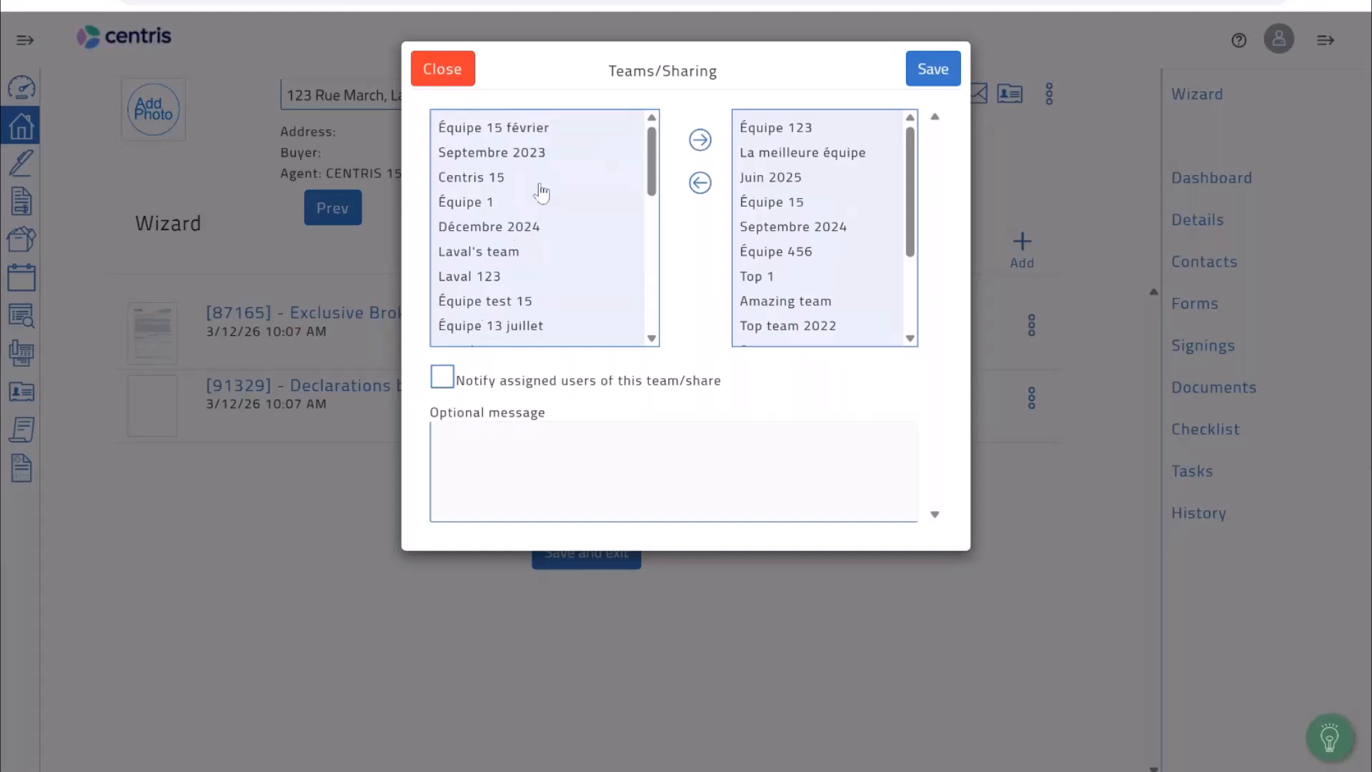
pyautogui.scroll(-5, 530, 207)
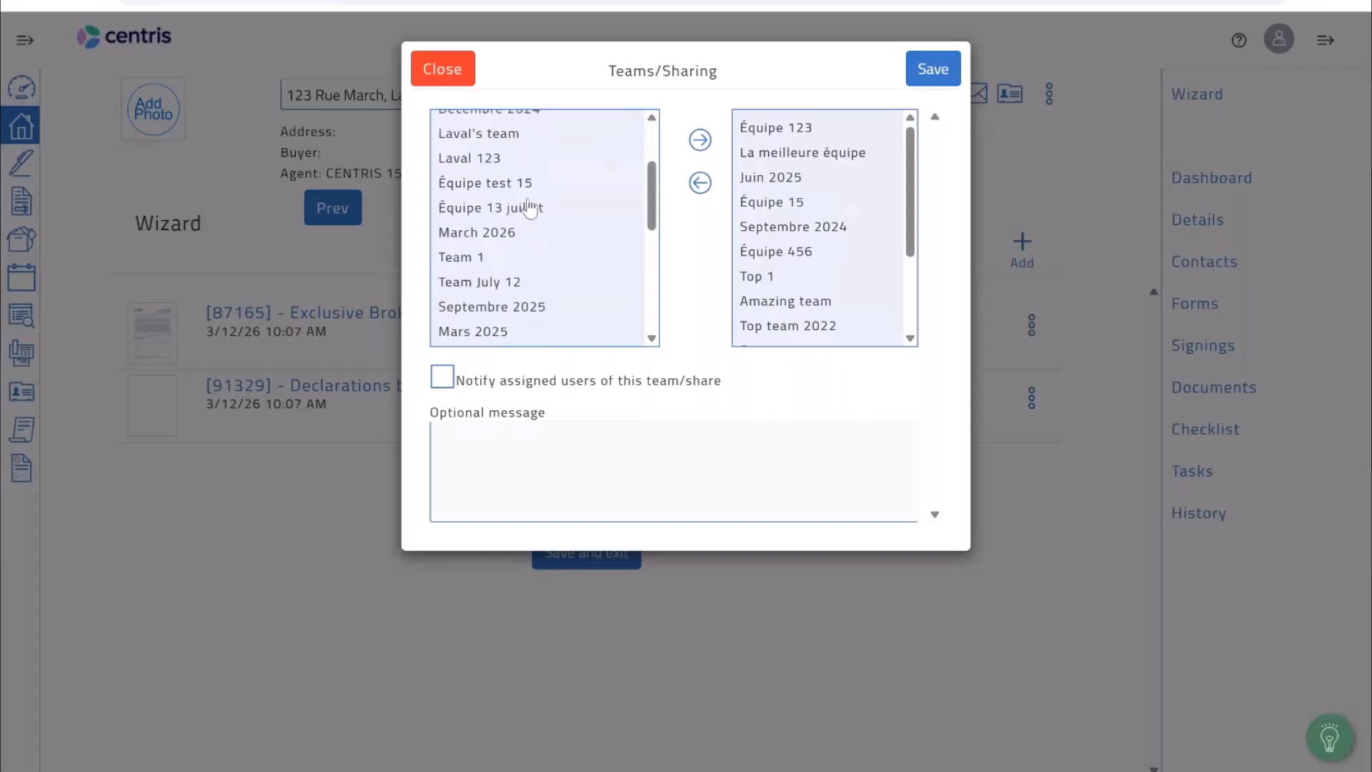
pyautogui.scroll(-5, 762, 170)
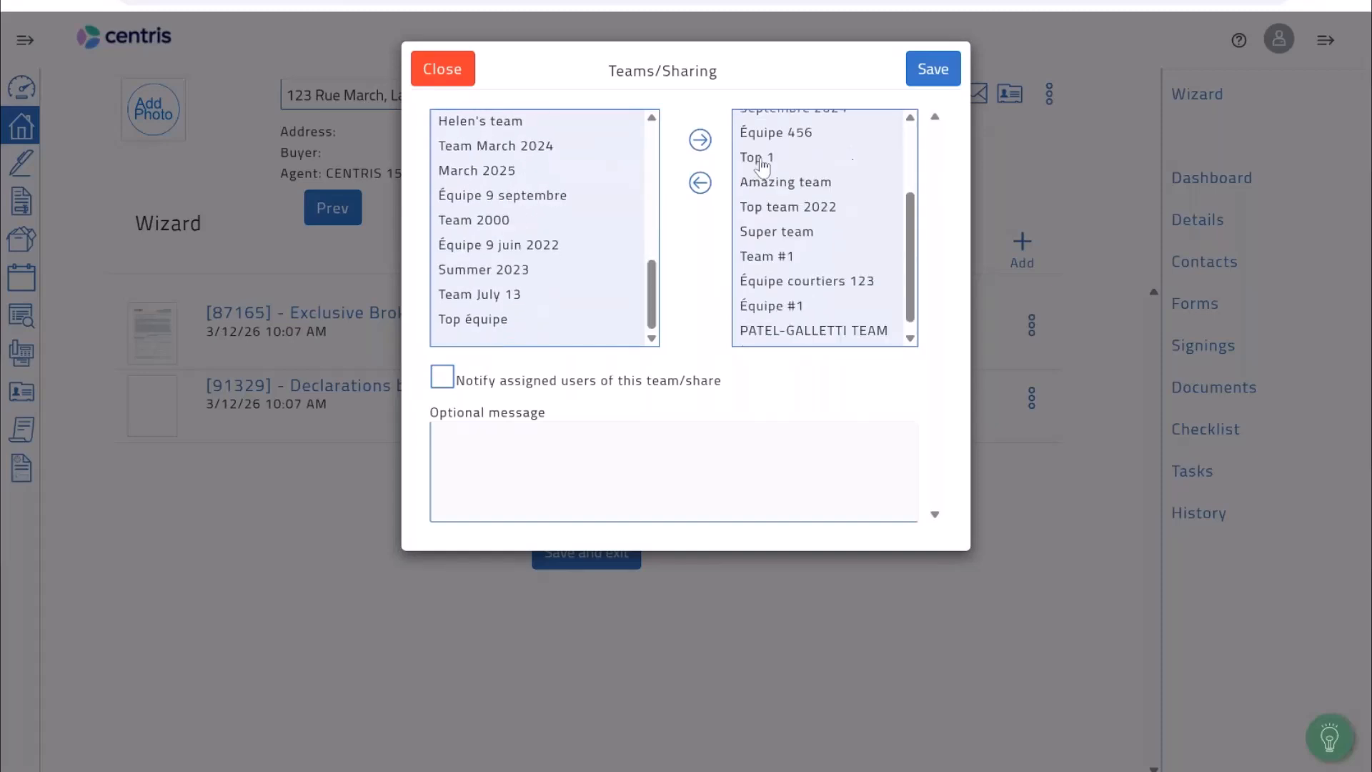
pyautogui.scroll(5, 762, 170)
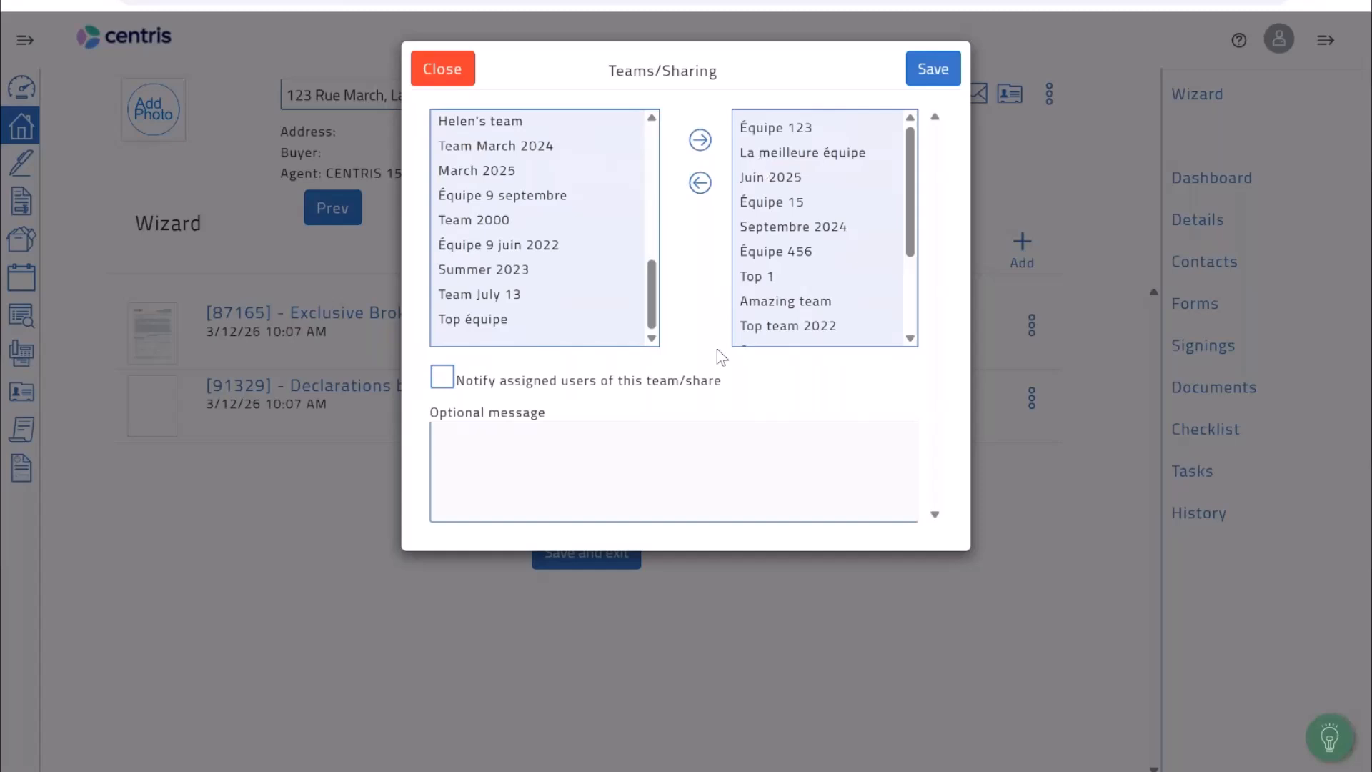
pyautogui.click(933, 69)
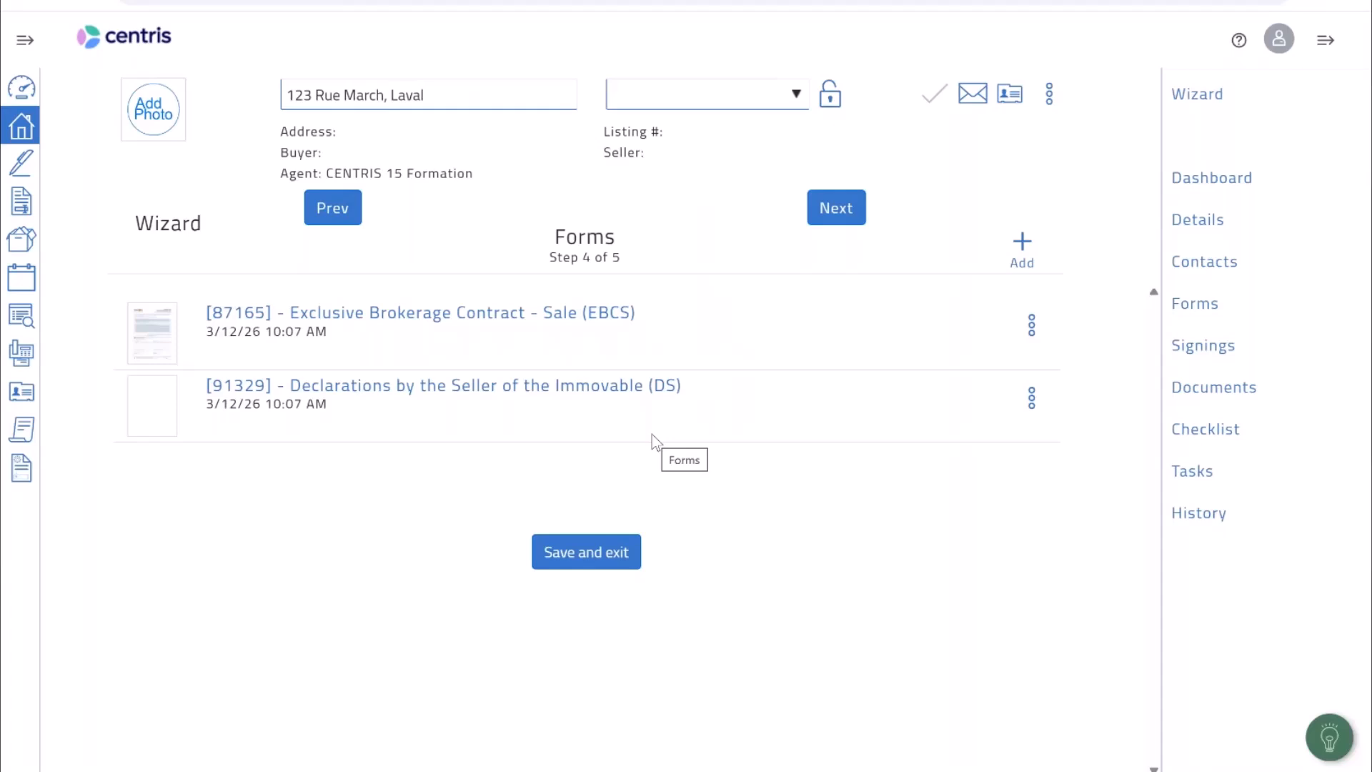
# Step: Open the Exclusive Brokerage Contract - Sale (EBCS) form and enter Seller 1's name and address under Identification of the Seller
pyautogui.click(607, 318)
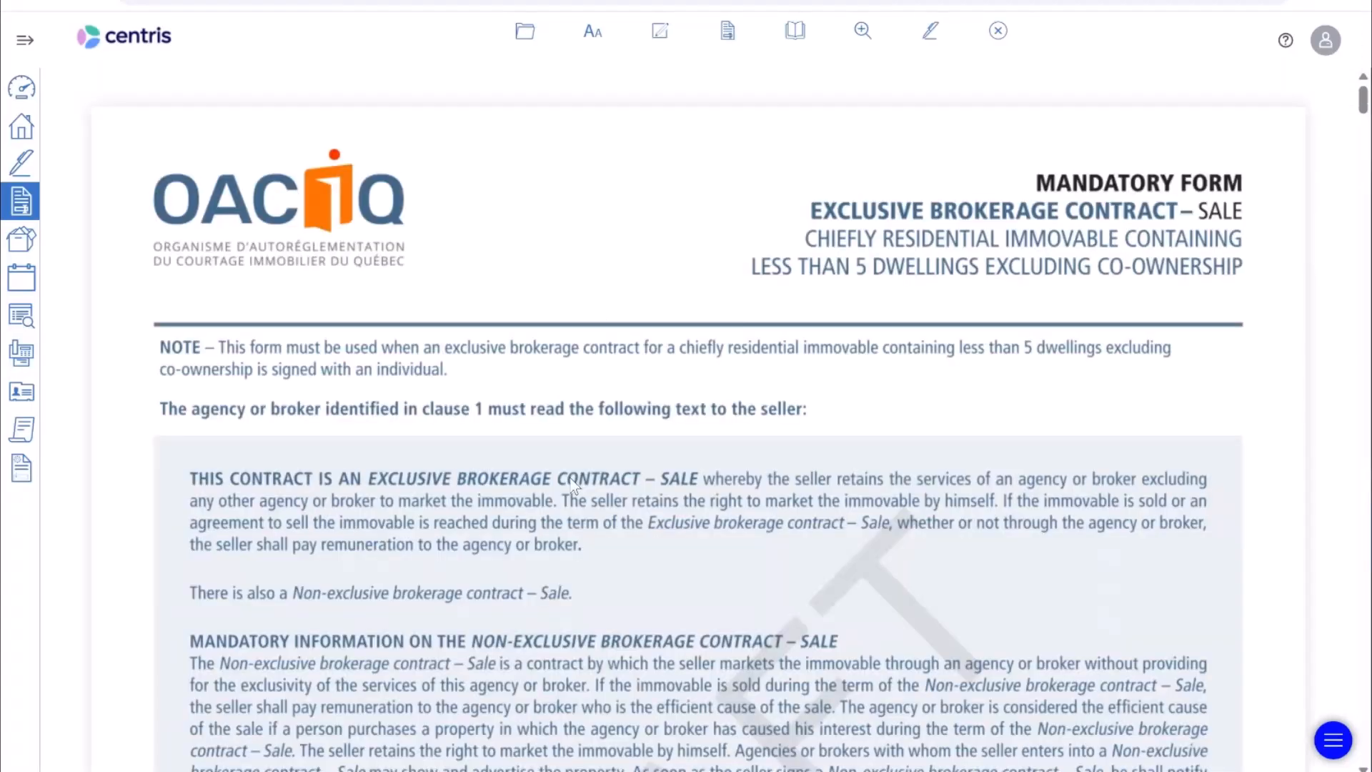
pyautogui.scroll(-15, 572, 480)
pyautogui.scroll(-8, 572, 480)
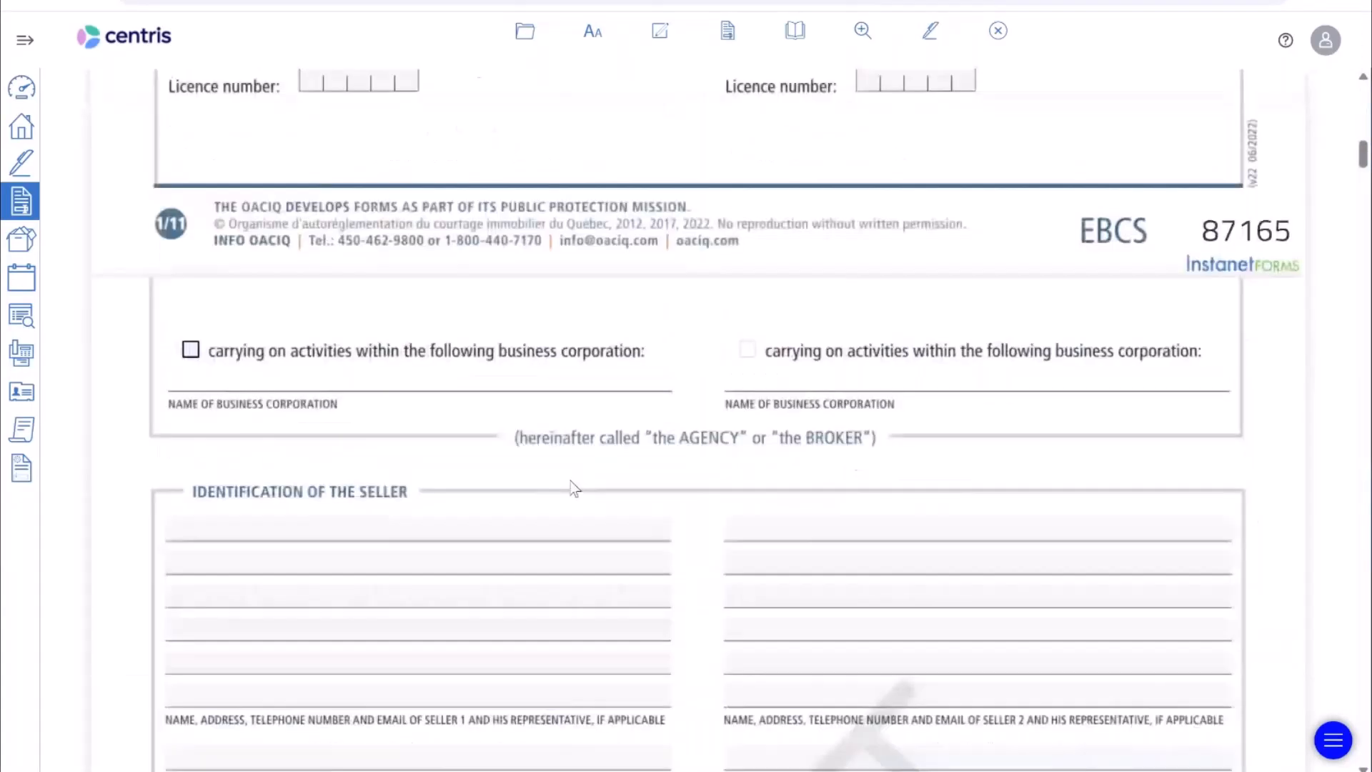
pyautogui.click(507, 335)
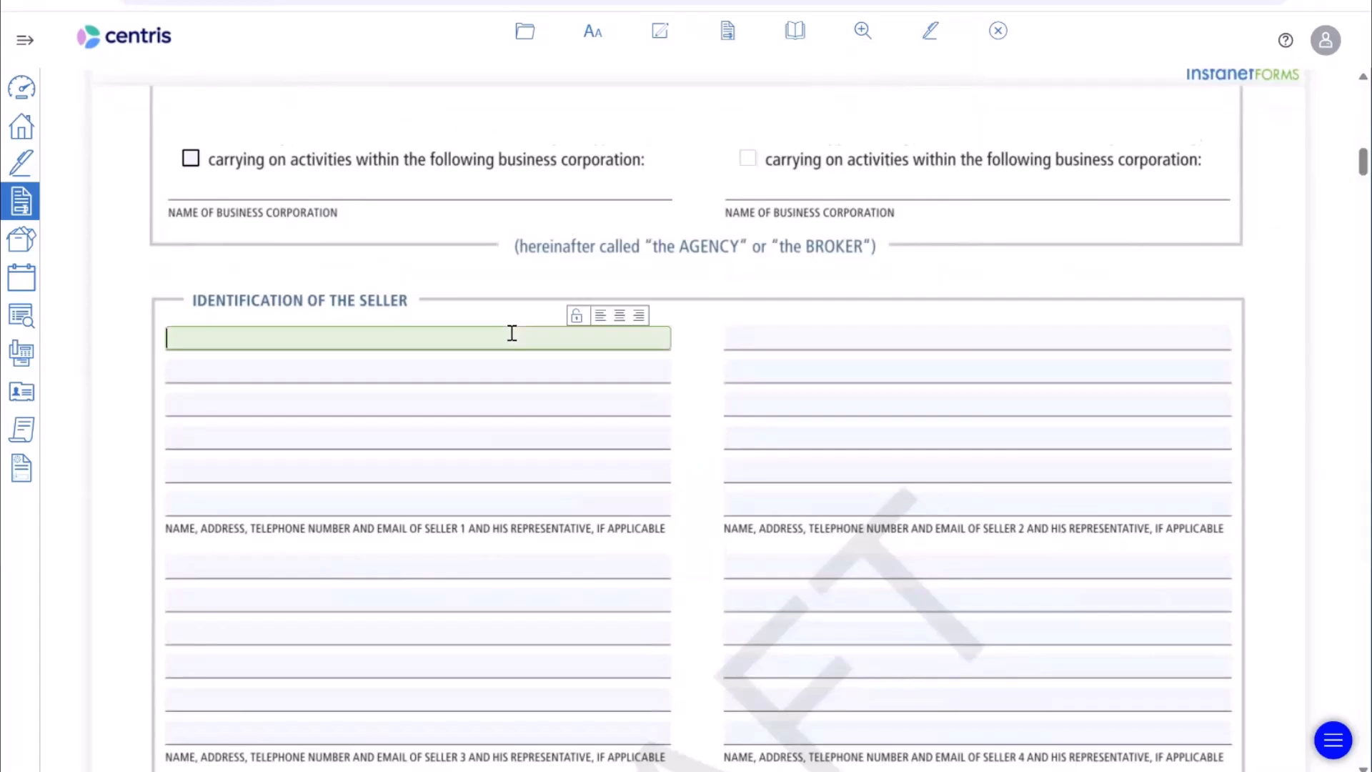
pyautogui.write('Mr. March Seller')
pyautogui.click(458, 360)
pyautogui.write('123 Rue Mar')
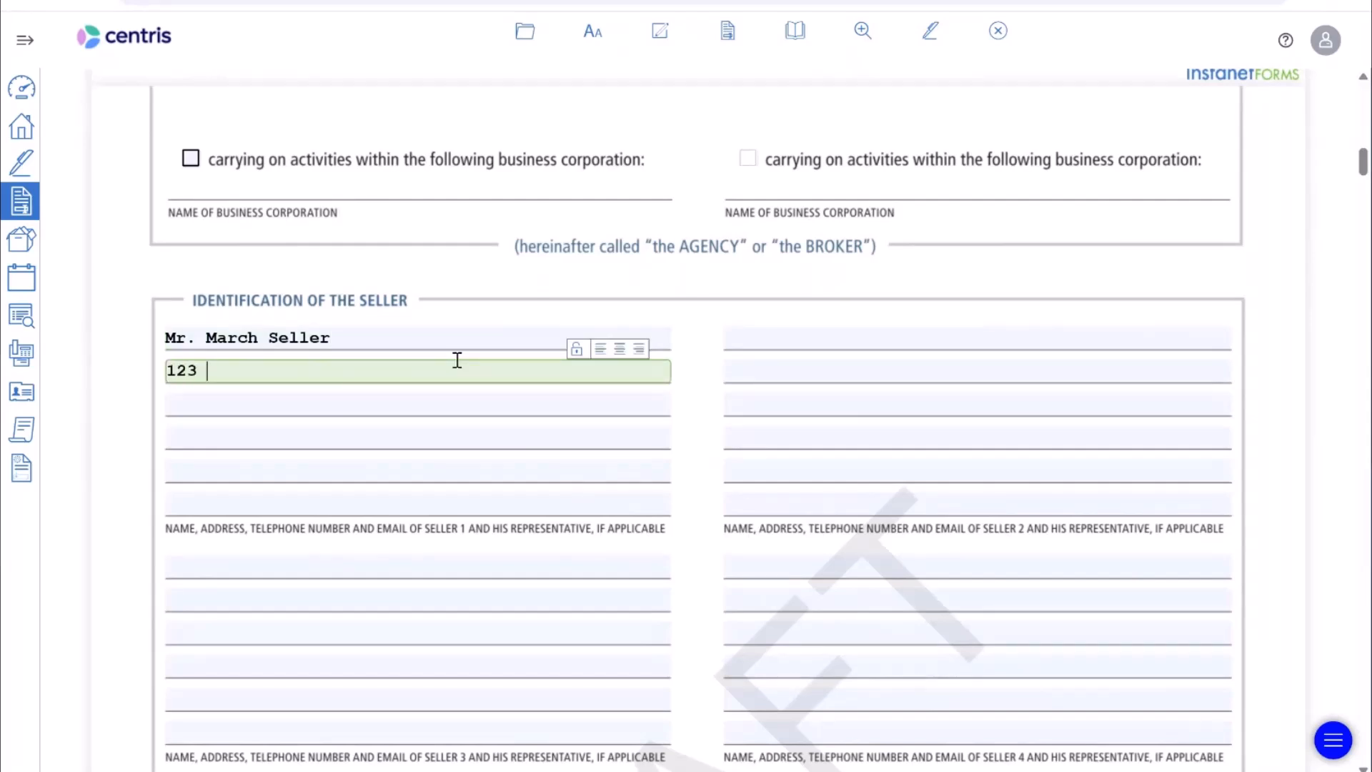
pyautogui.write('ch, Laval')
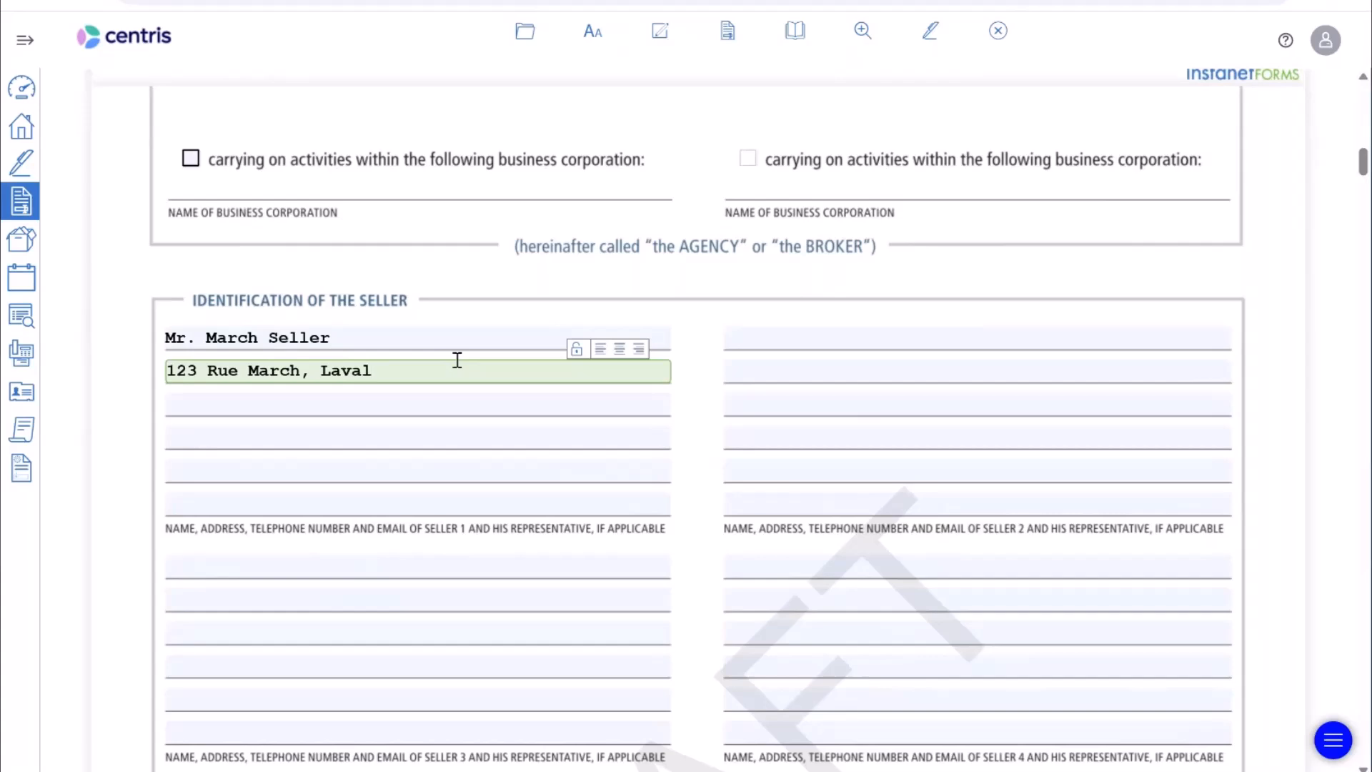
pyautogui.scroll(10, 457, 359)
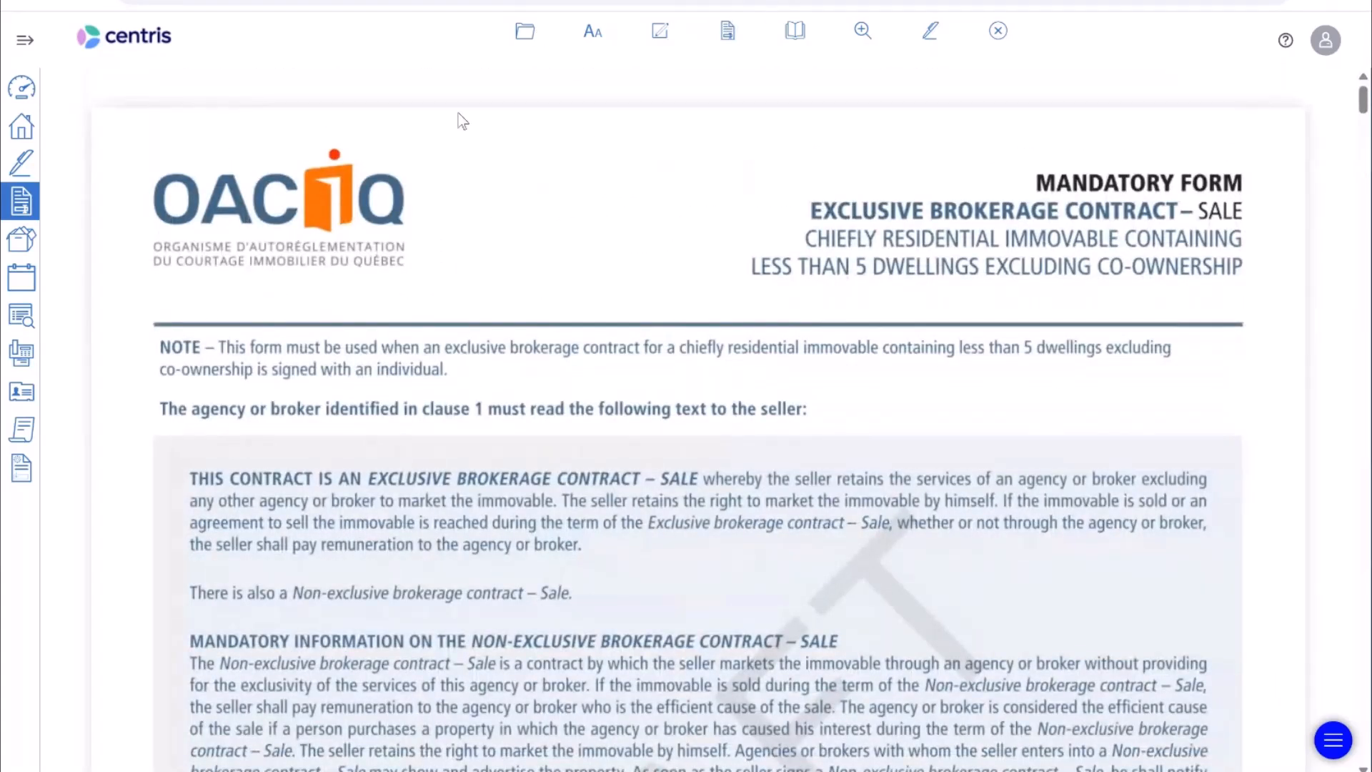
# Step: Return to the transactions list, reopen the March residential sale transaction, and examine its history of changes
pyautogui.click(23, 126)
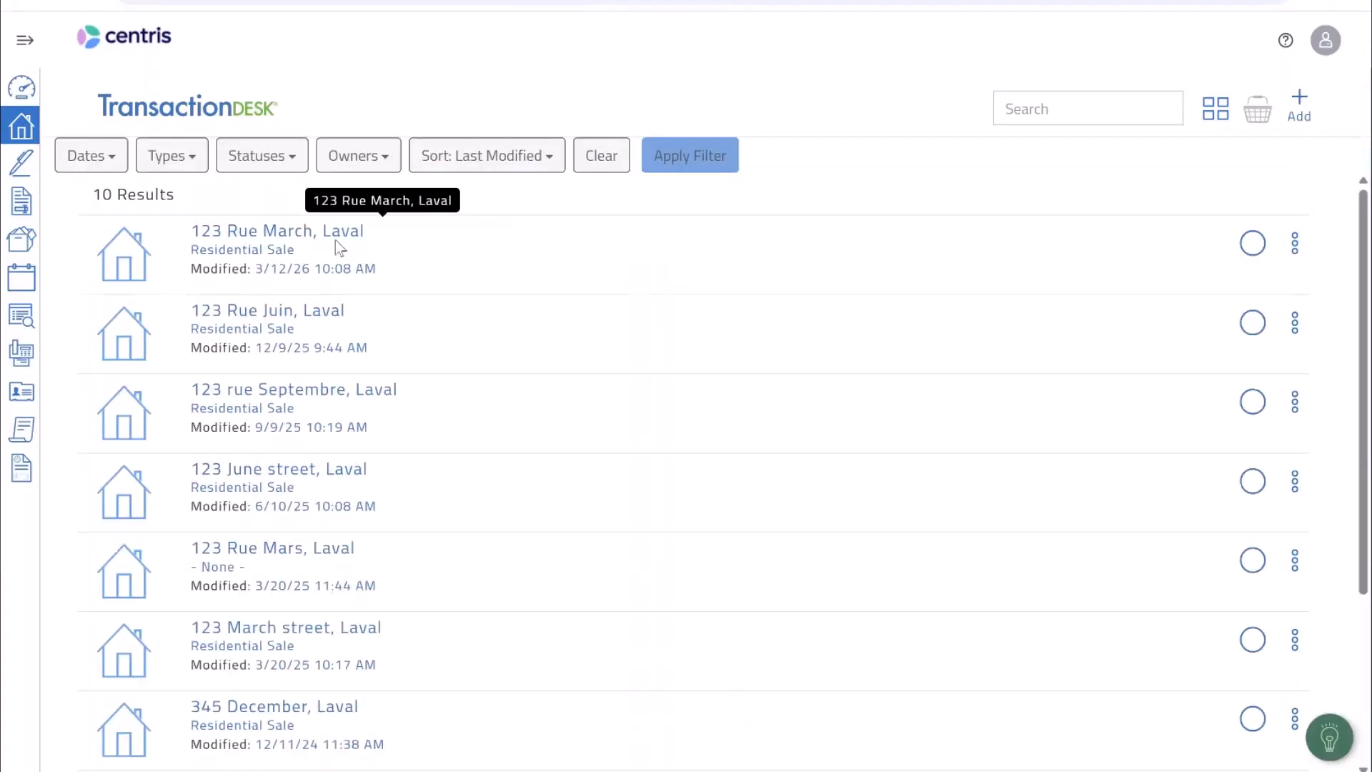
pyautogui.click(340, 238)
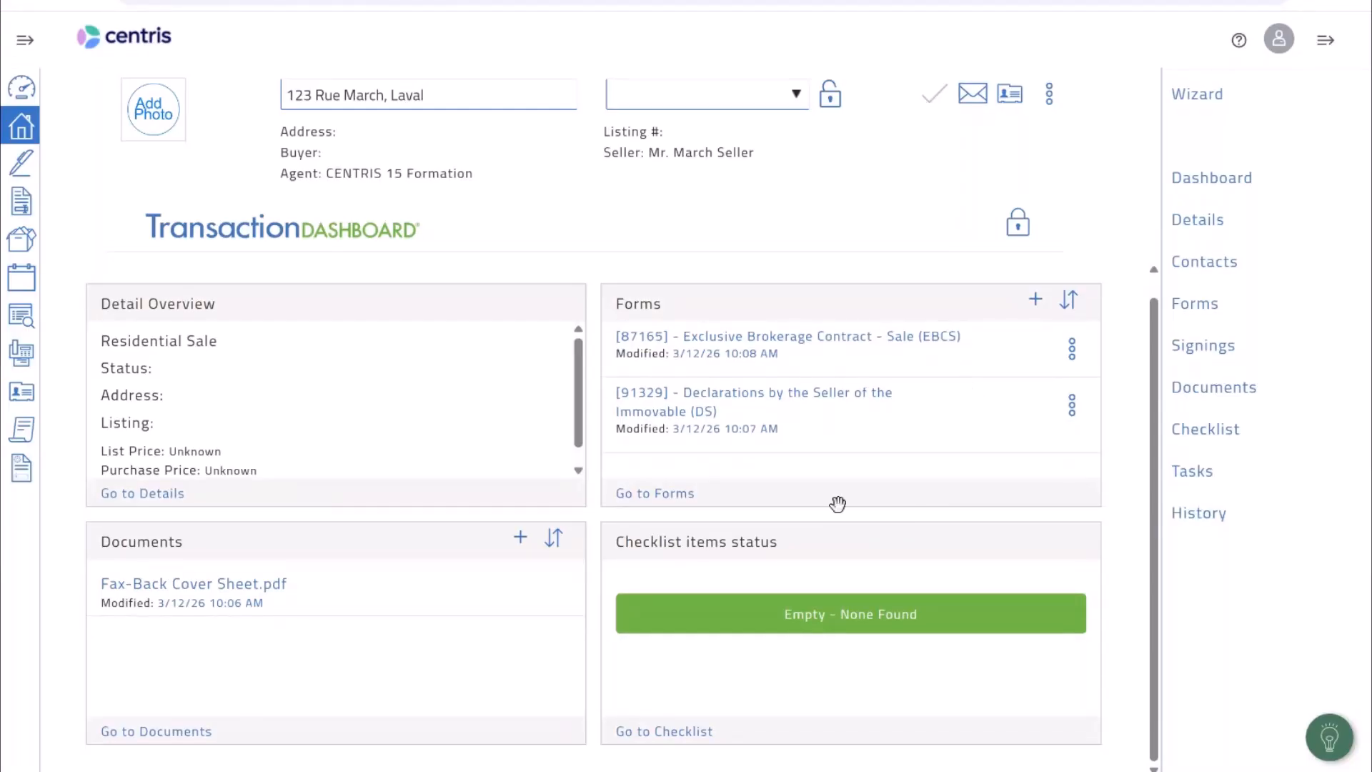
pyautogui.click(1200, 514)
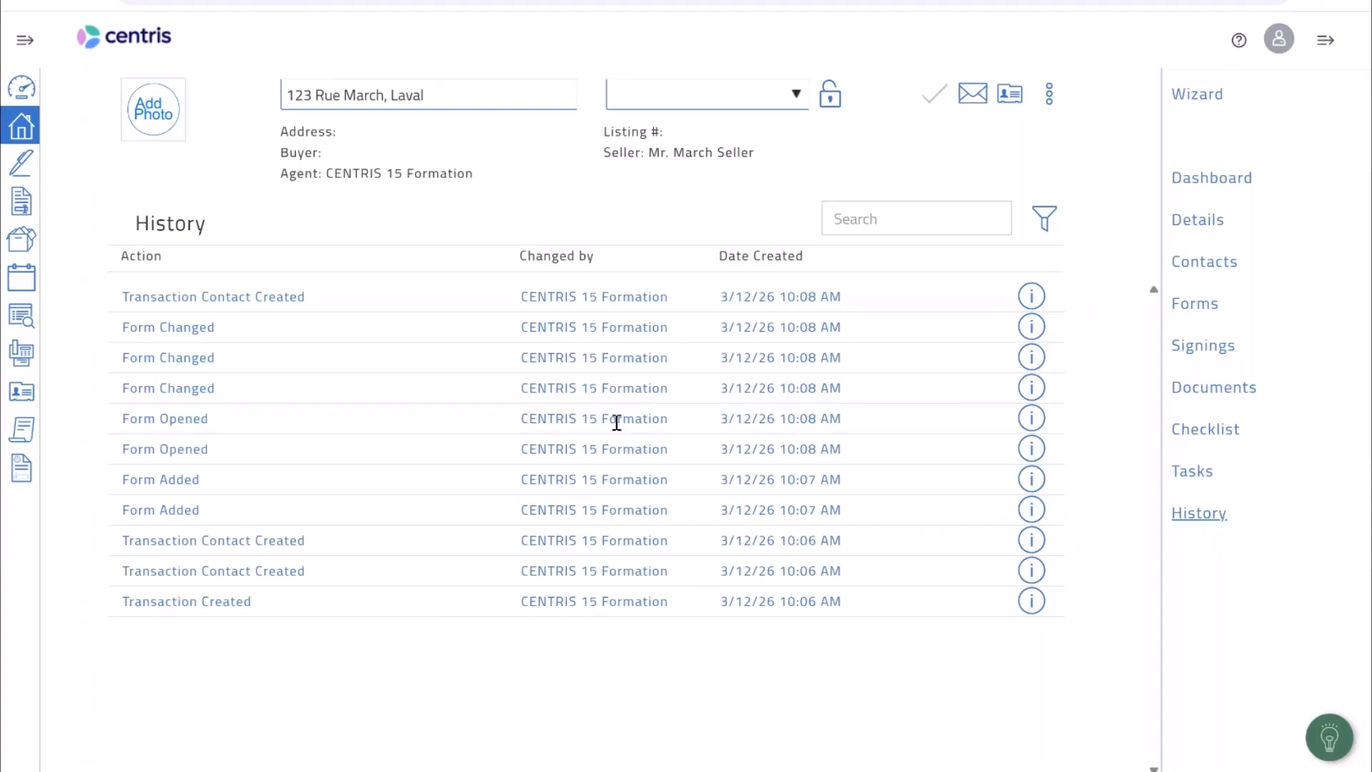
# Step: Impersonate the CENTRIS 10 Formation agent from the agency dashboard to view the broker dashboard, and return to your own account
pyautogui.click(32, 88)
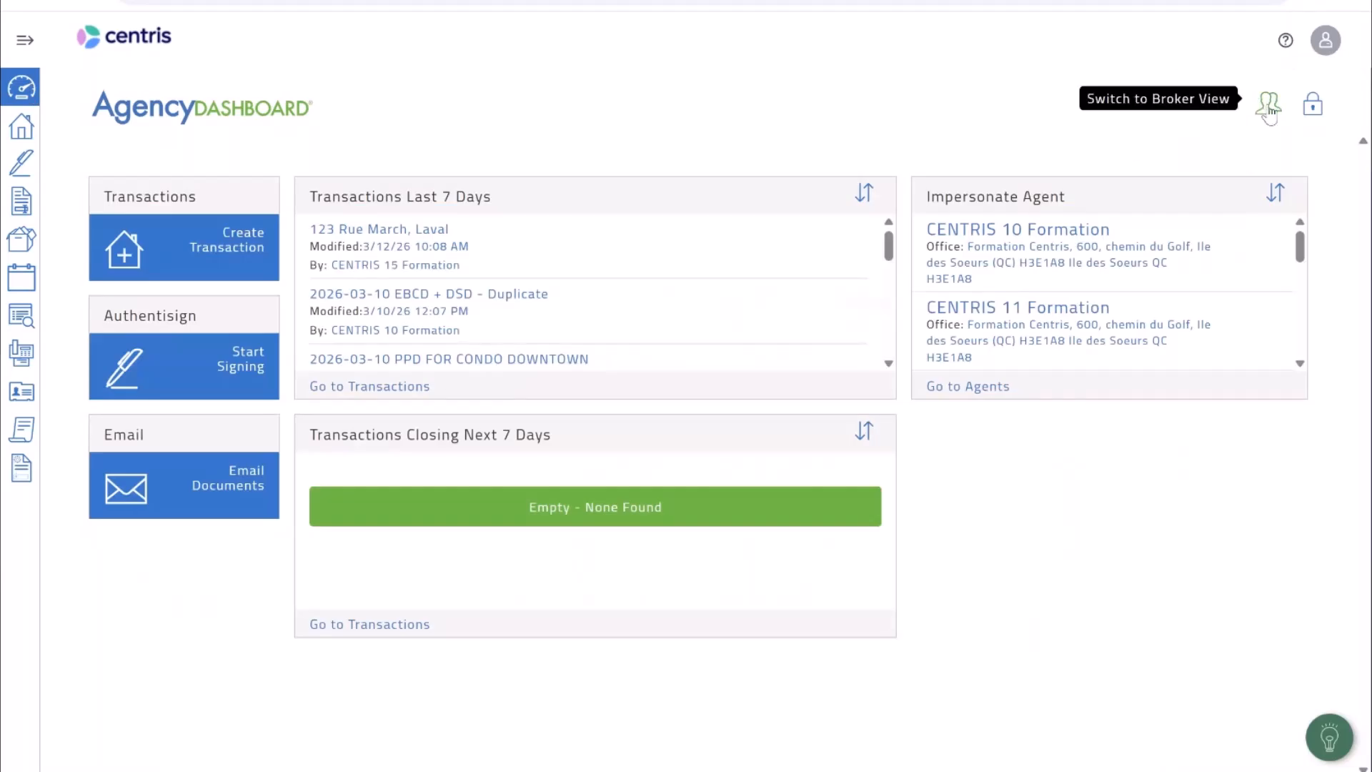
pyautogui.click(1062, 229)
pyautogui.click(933, 67)
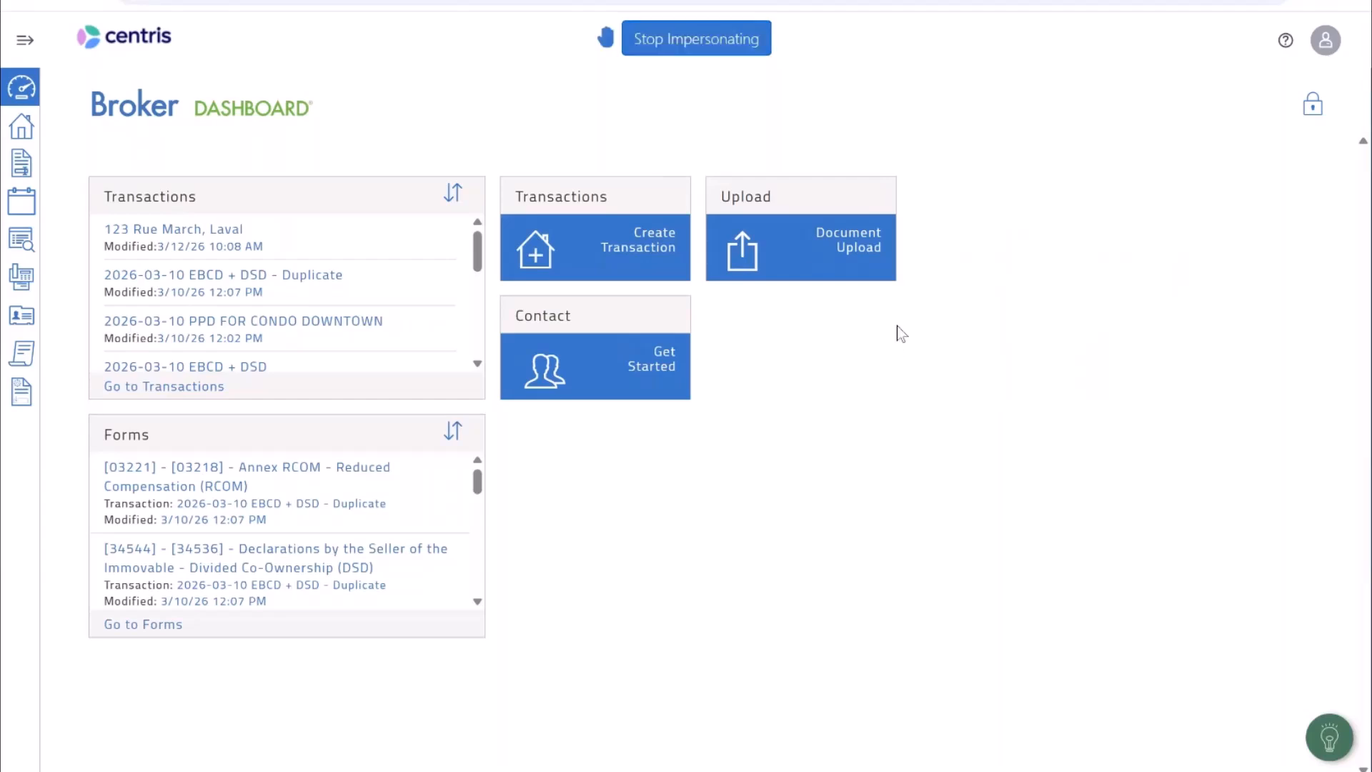
pyautogui.click(743, 50)
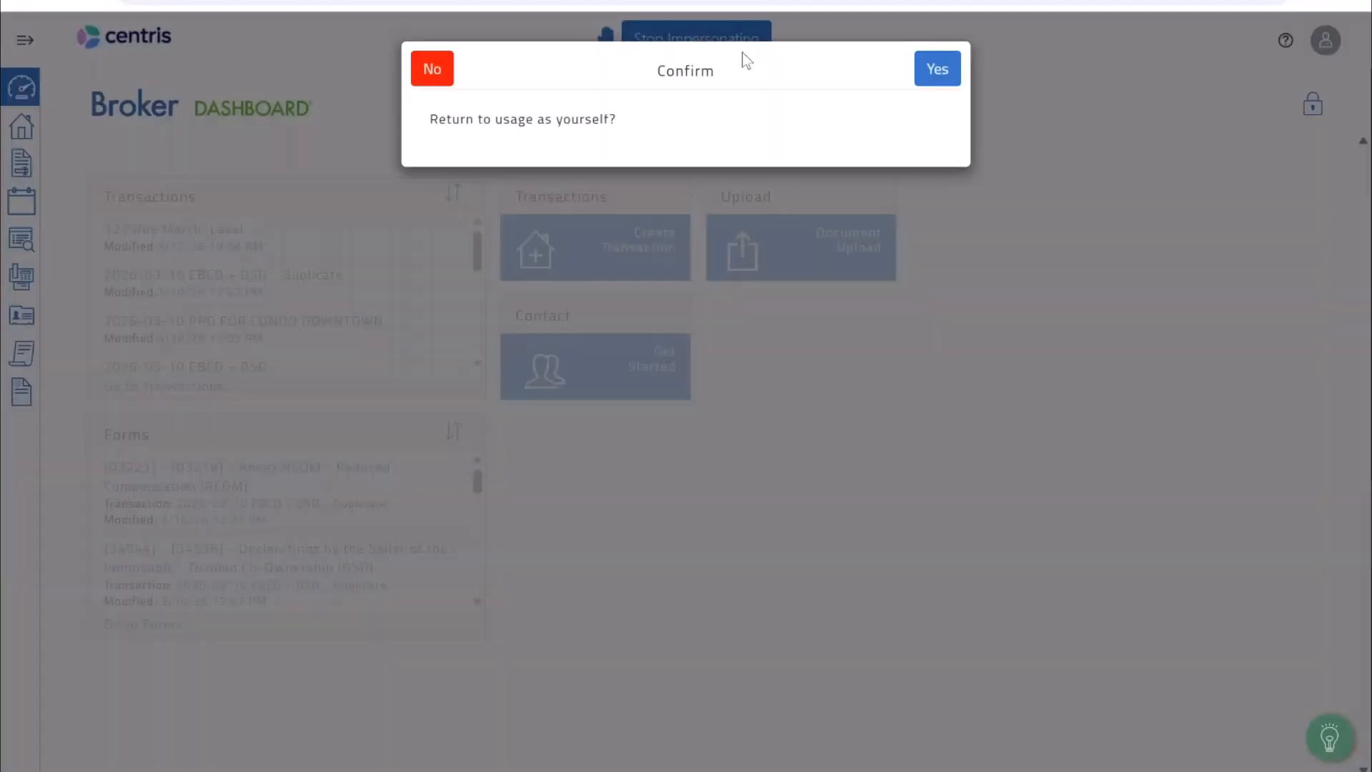
pyautogui.click(937, 71)
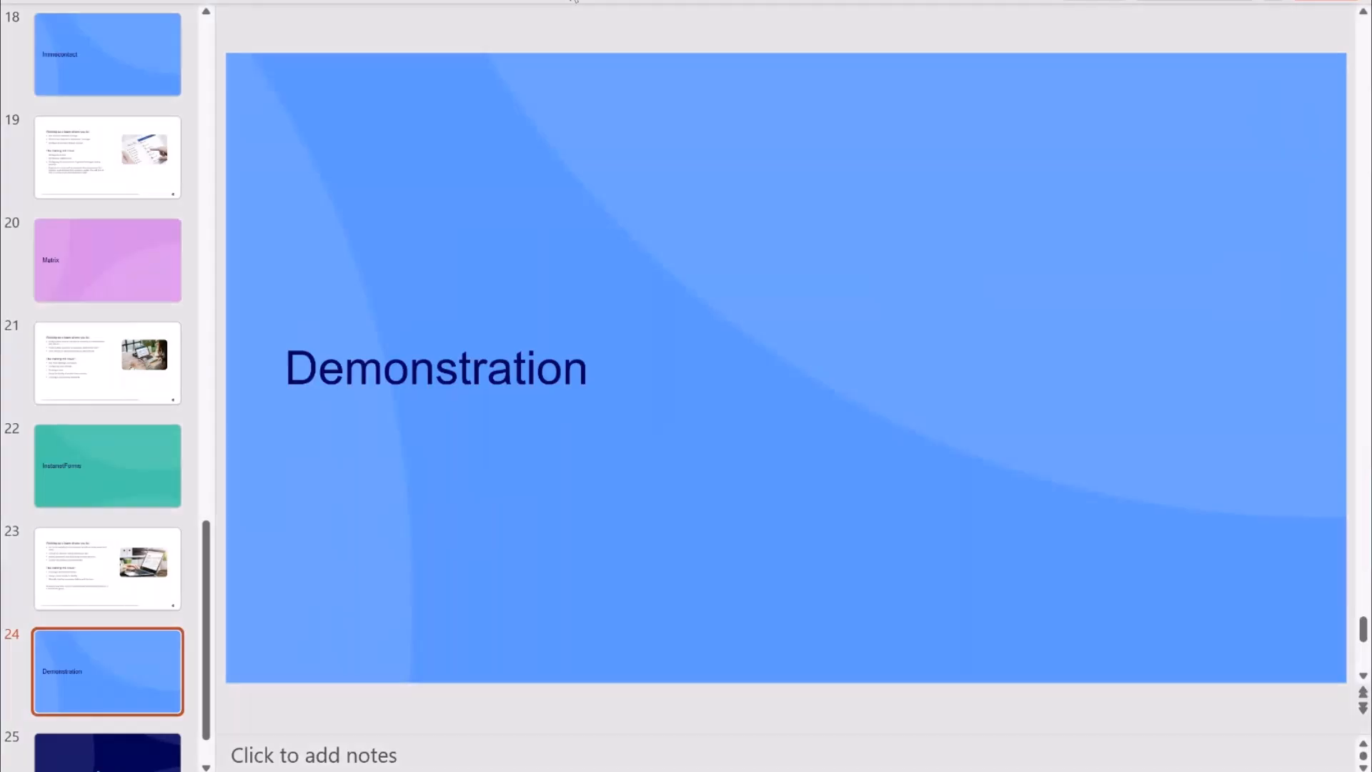
# Step: Switch to the PowerPoint presentation and show its closing slide, number 25
pyautogui.click(72, 731)
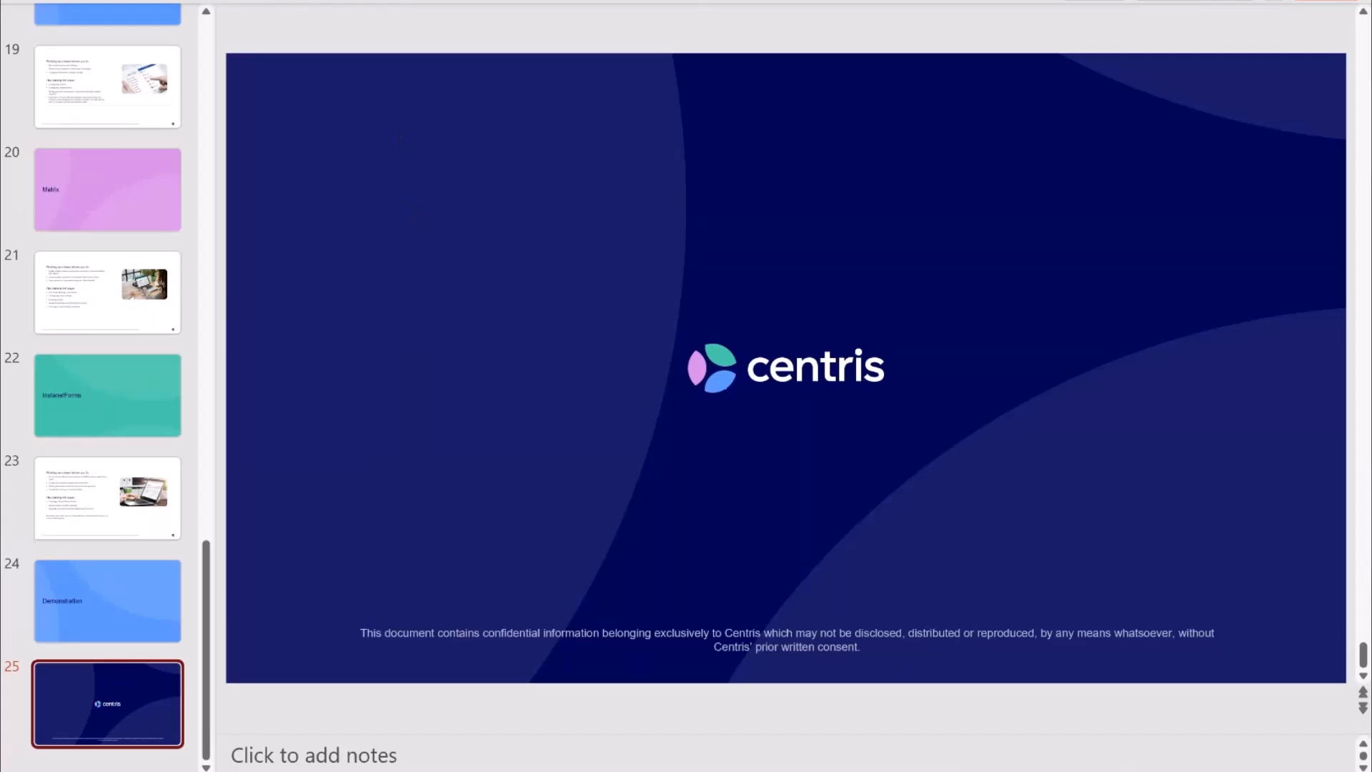